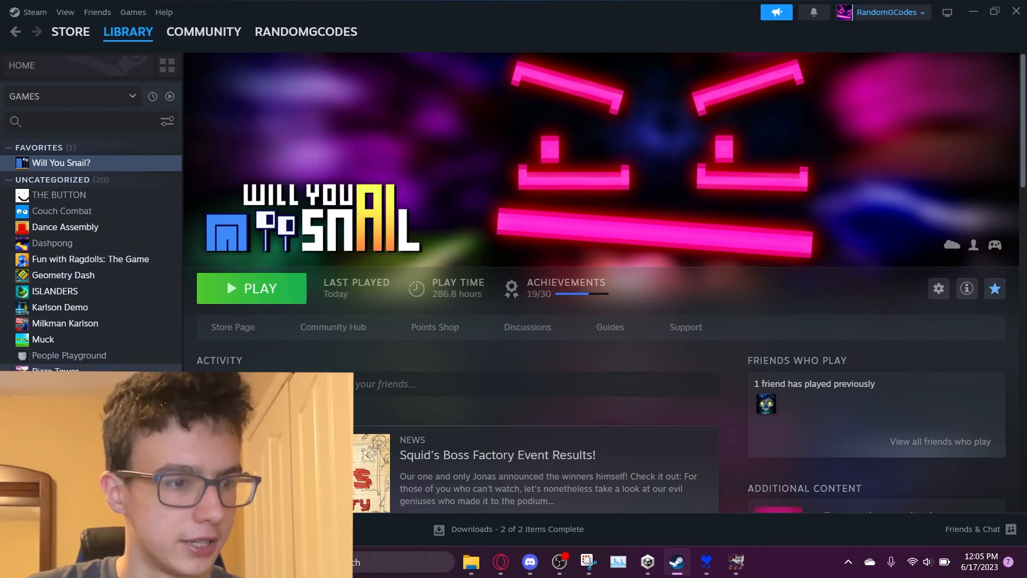
# - Verify the integrity of Pizza Tower's installed game files from its properties, and close the properties window
pyautogui.click(53, 369)
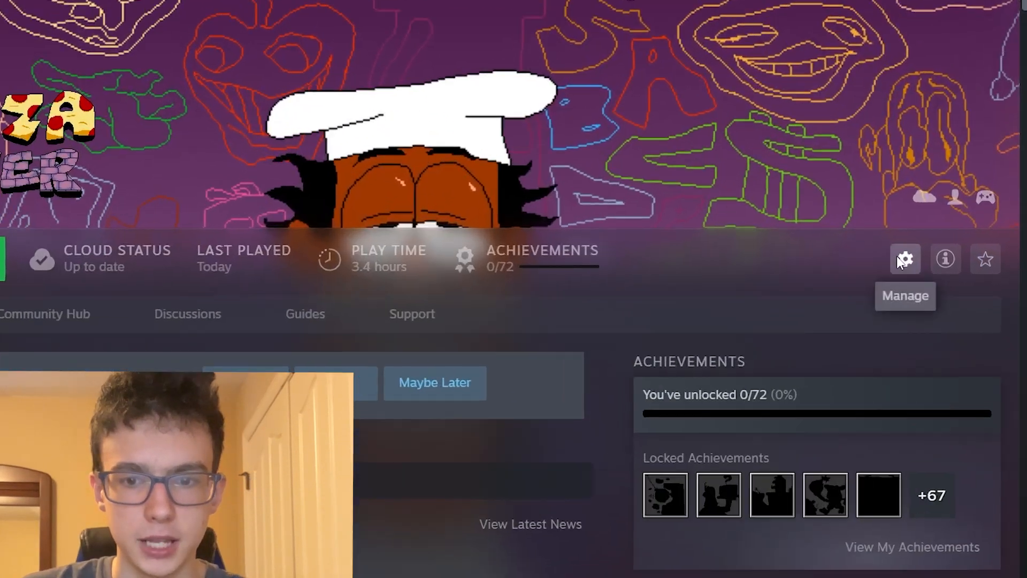
pyautogui.click(937, 288)
pyautogui.click(856, 420)
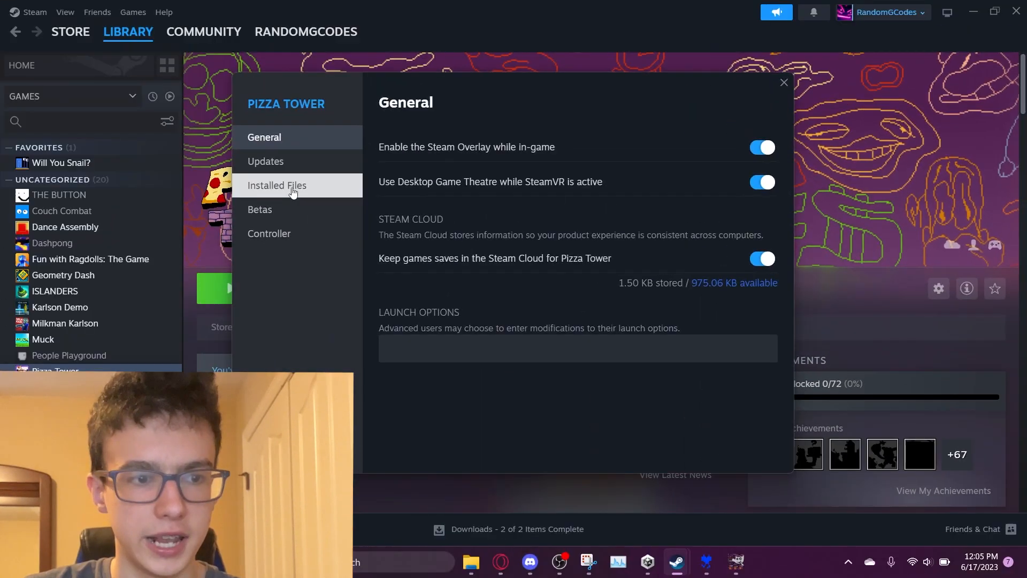
pyautogui.click(302, 186)
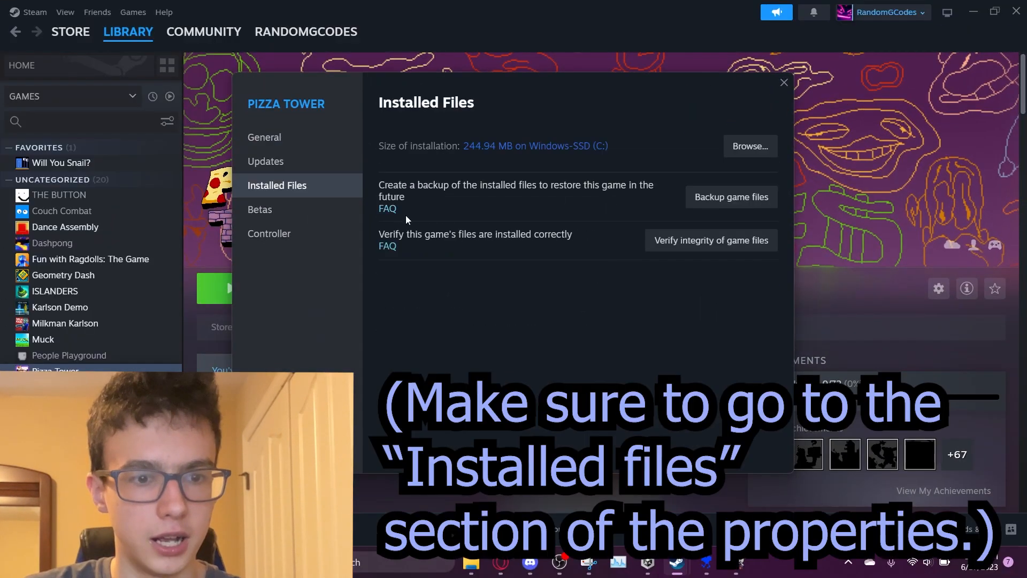
pyautogui.click(680, 249)
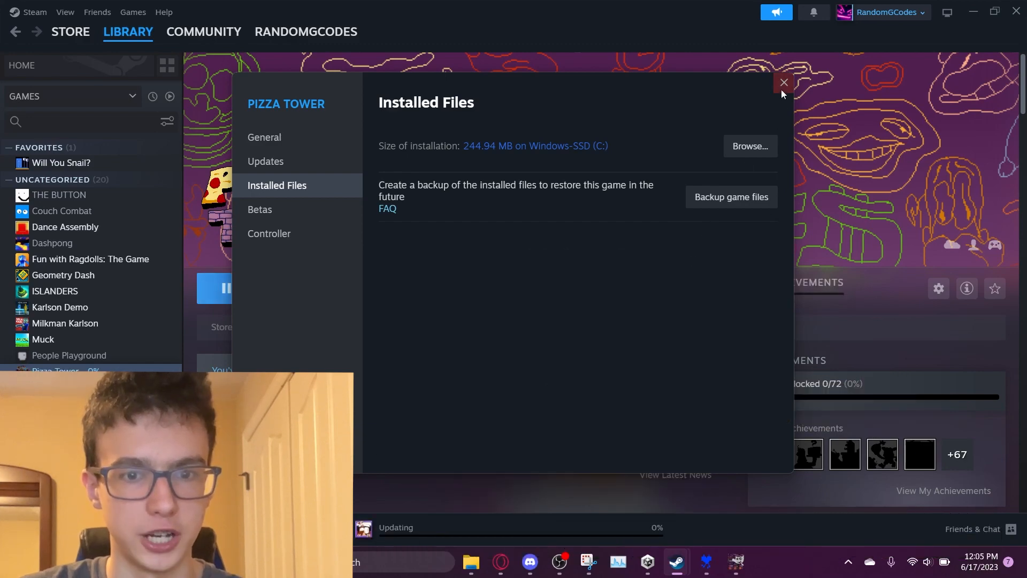
pyautogui.click(784, 83)
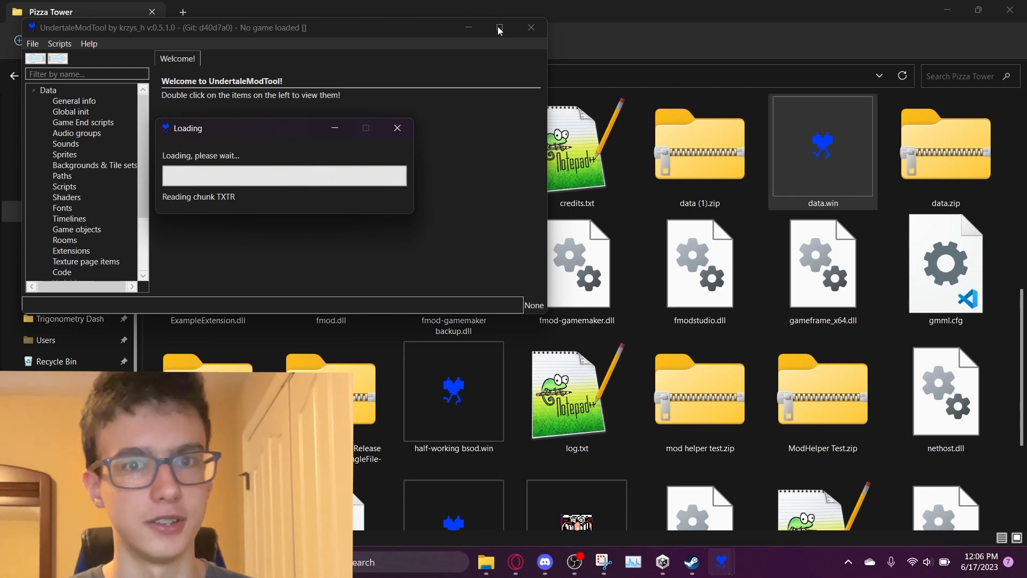
# - In UndertaleModTool, filter the sprites by "taunt" and open the spr_player_taunt sprite
pyautogui.click(497, 30)
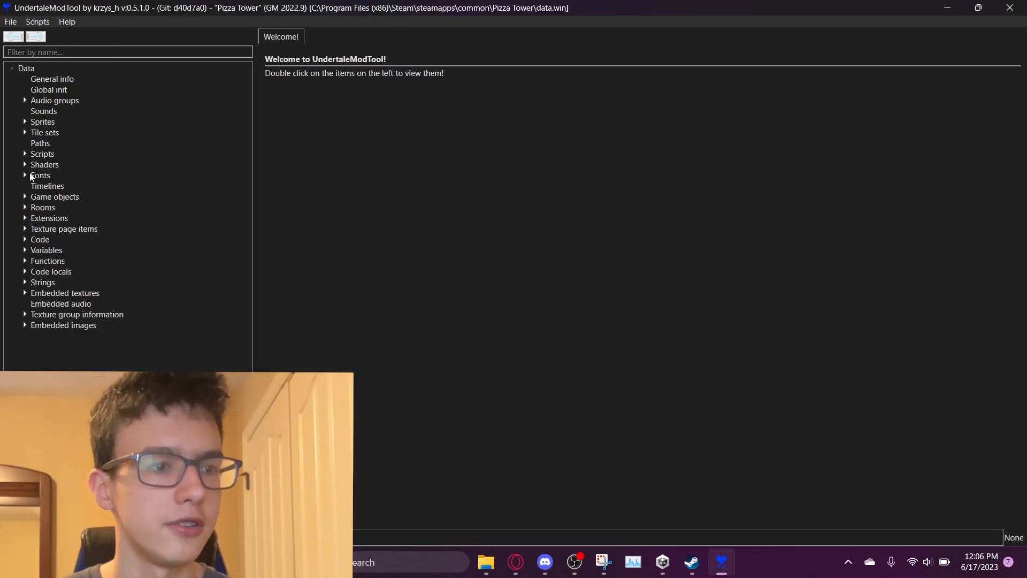
pyautogui.click(26, 122)
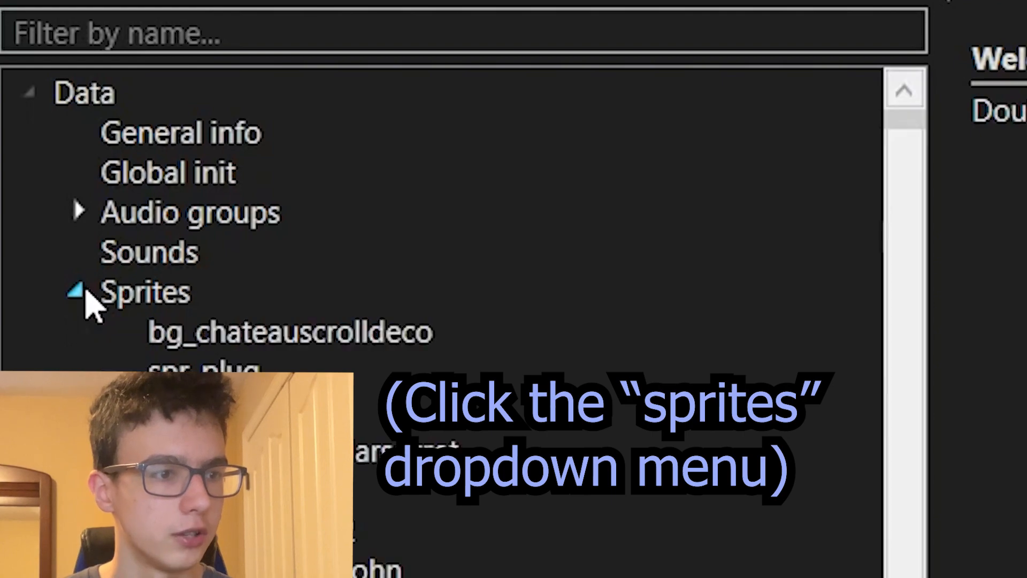
pyautogui.click(300, 33)
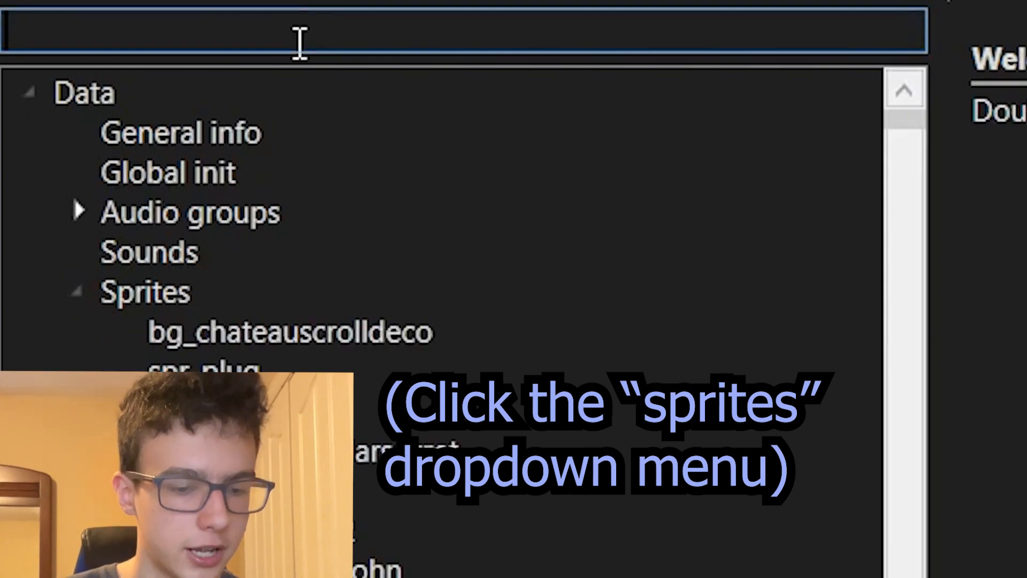
pyautogui.write('player')
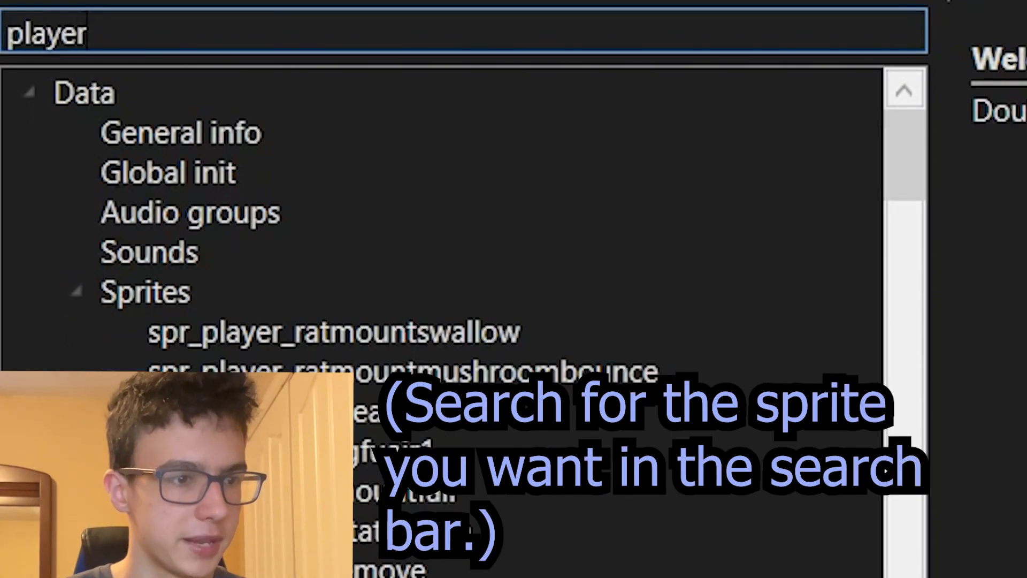
pyautogui.scroll(-10, 441, 321)
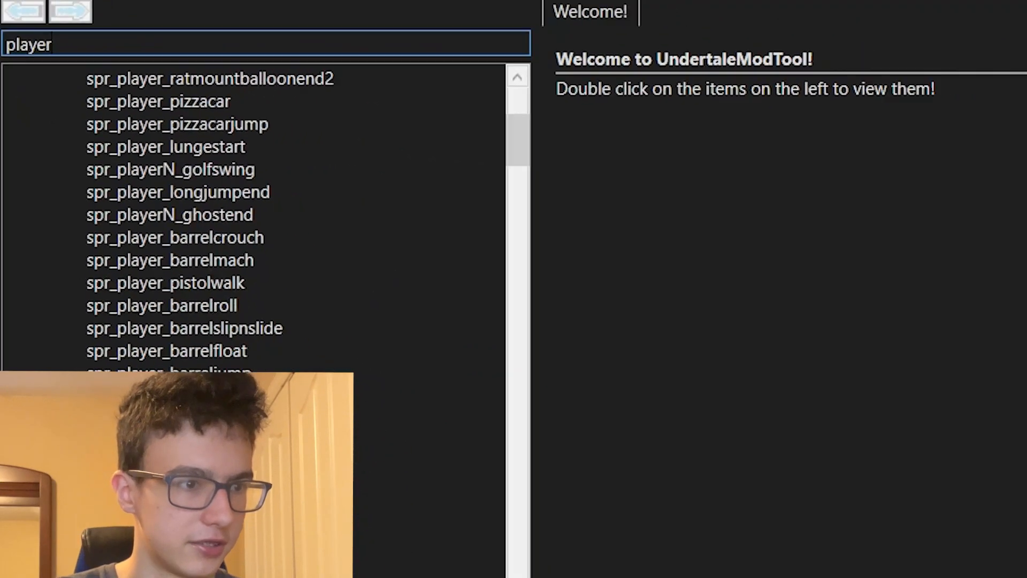
pyautogui.write('_taun')
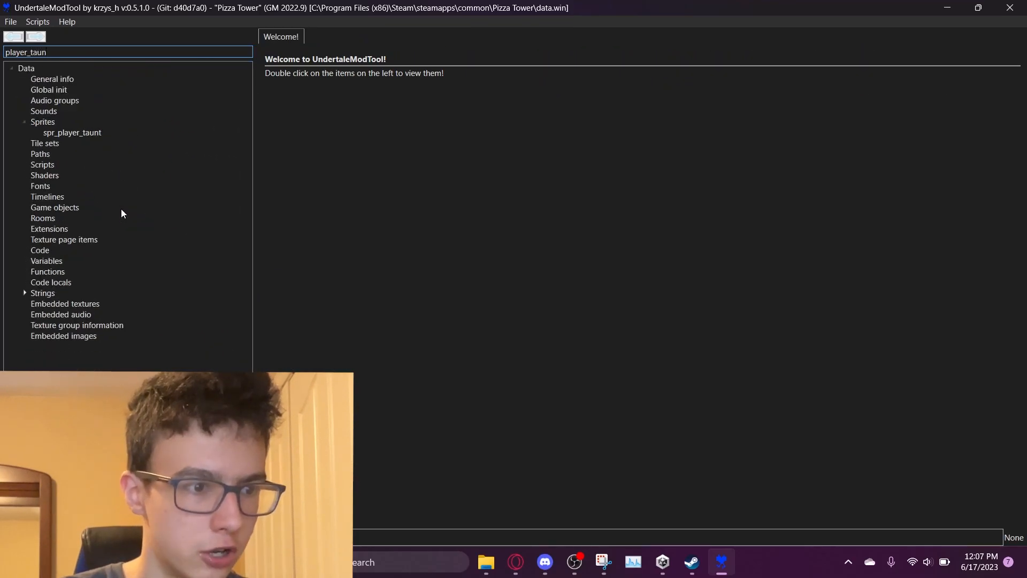
pyautogui.press('BackSpace')
pyautogui.write('taunt')
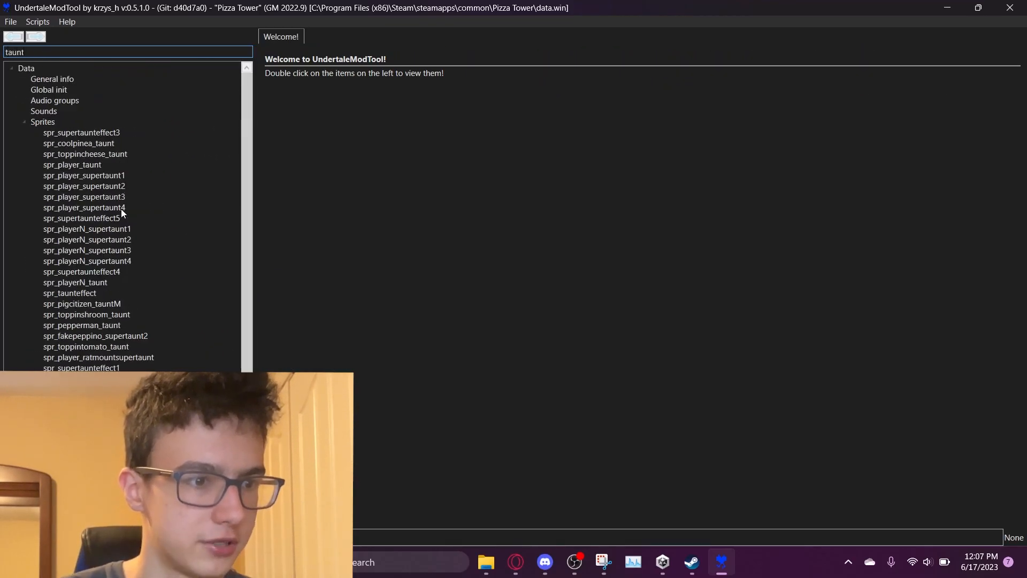
pyautogui.doubleClick(87, 164)
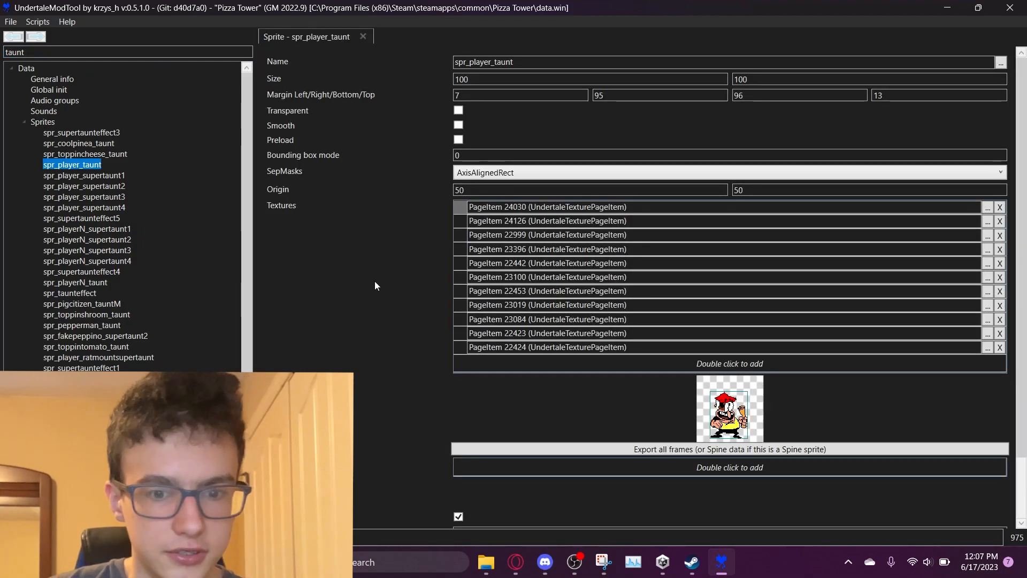
# - Preview several texture frames of the spr_player_taunt sprite and return to the first one, PageItem 24030
pyautogui.scroll(-3, 290, 247)
pyautogui.scroll(1, 640, 311)
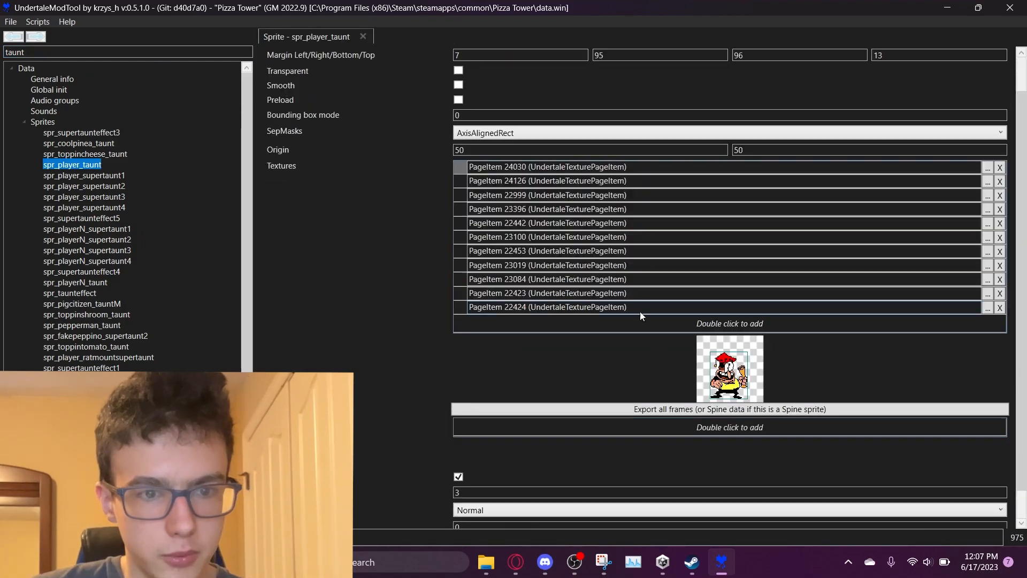
pyautogui.click(543, 195)
pyautogui.press('Down')
pyautogui.press('Down')
pyautogui.press('Down')
pyautogui.press('Down')
pyautogui.press('Down')
pyautogui.press('Down')
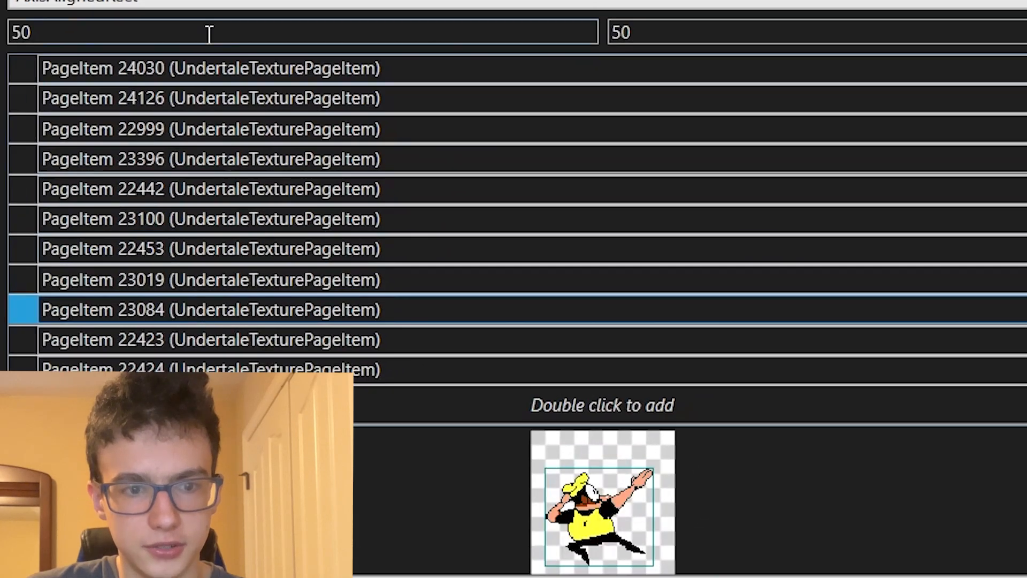
pyautogui.click(206, 70)
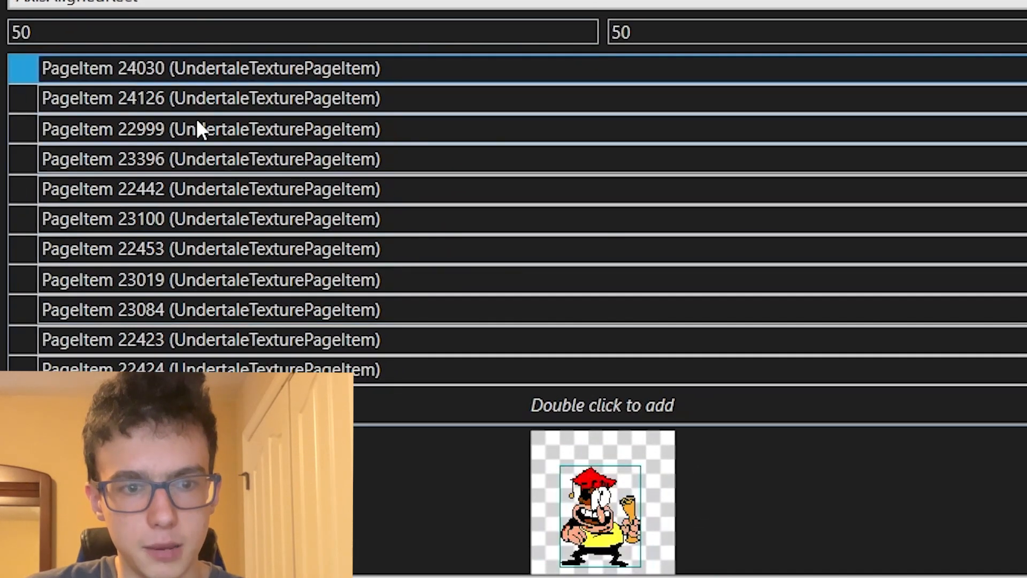
pyautogui.click(197, 128)
pyautogui.click(216, 187)
pyautogui.click(197, 73)
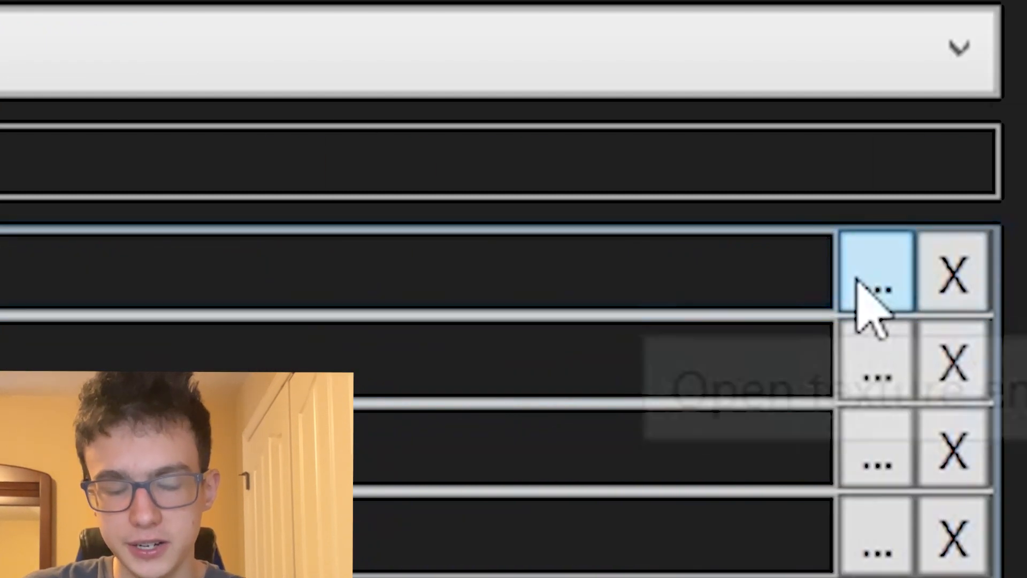
# - Open the texture page item of the sprite's first frame and its embedded sheet, Texture 230
pyautogui.click(859, 281)
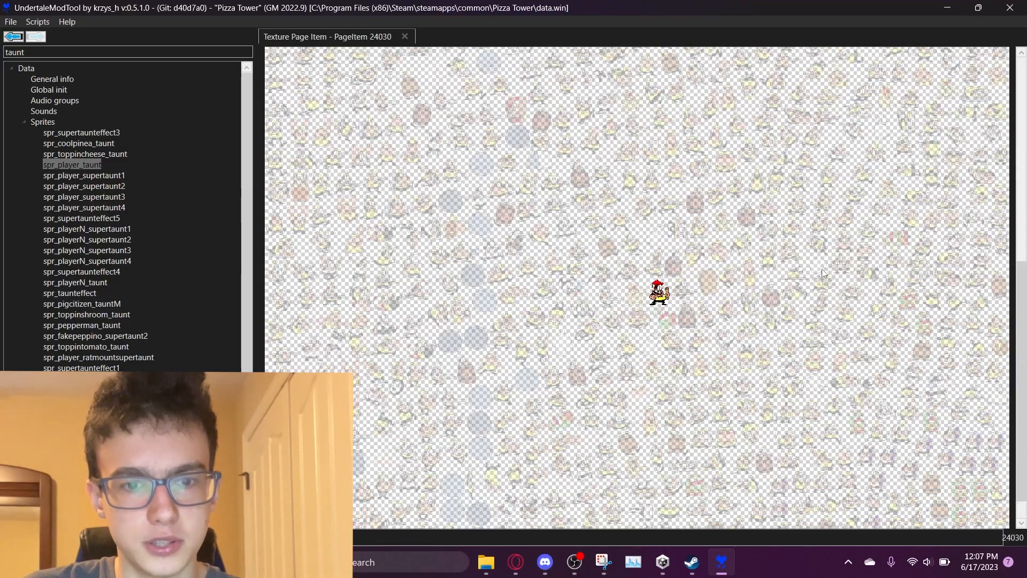
pyautogui.scroll(1, 822, 272)
pyautogui.scroll(5, 821, 269)
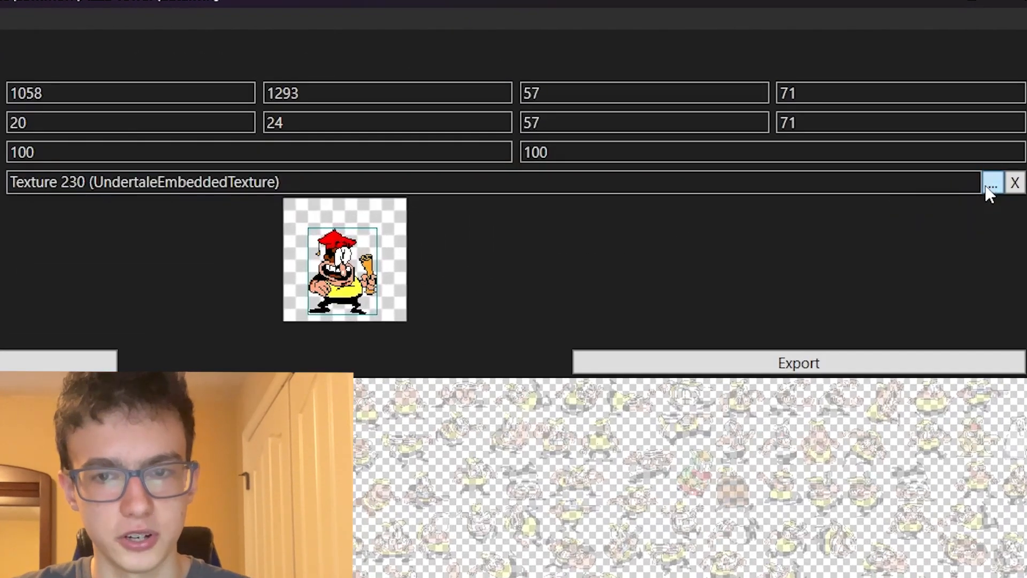
pyautogui.click(990, 188)
# - Export the Texture 230 sheet as 230.png into the Texture page items folder of Pizza Tower
pyautogui.scroll(-5, 642, 375)
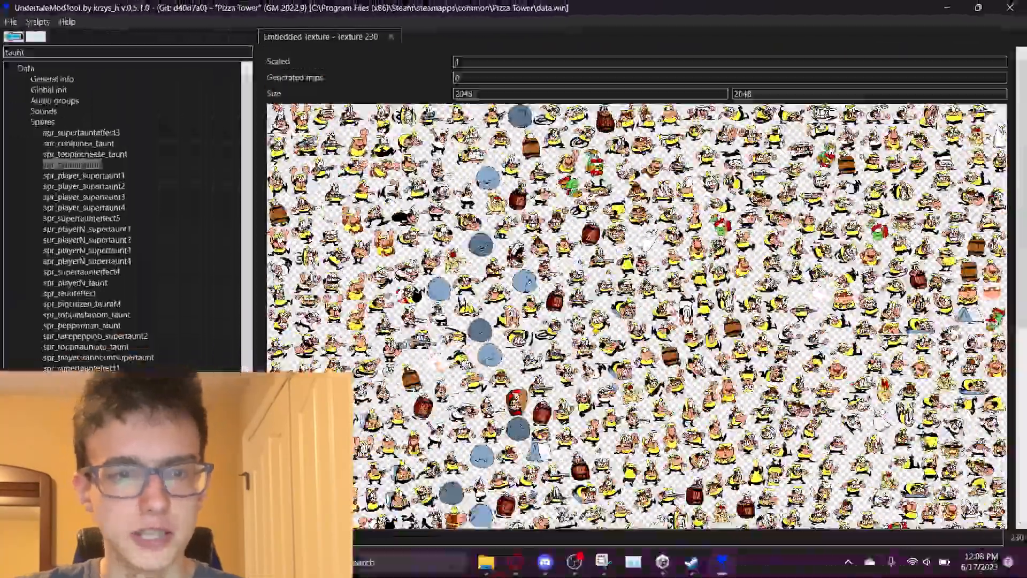
pyautogui.scroll(3, 636, 288)
pyautogui.scroll(-5, 636, 289)
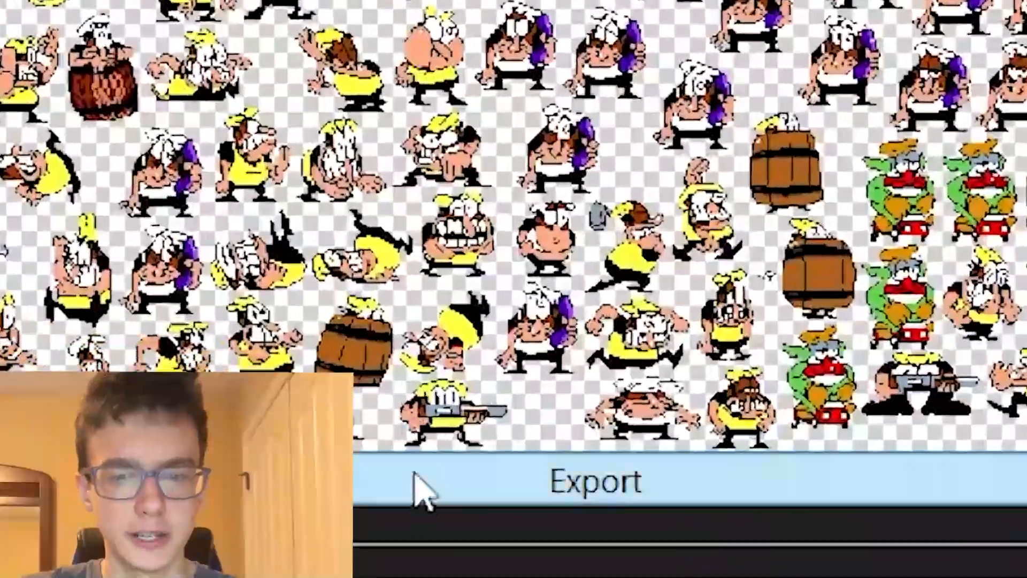
pyautogui.click(423, 487)
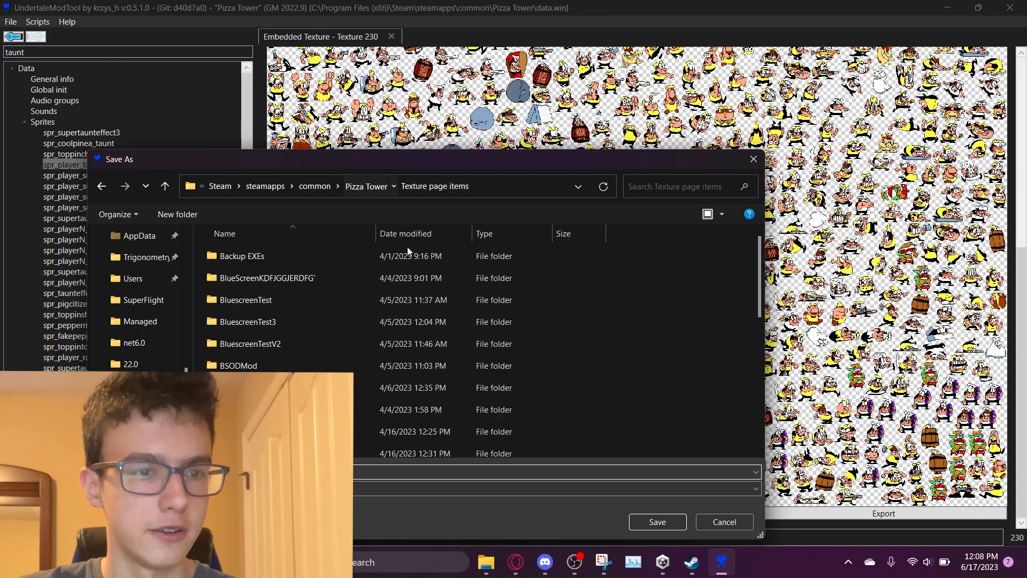
pyautogui.scroll(-5, 332, 320)
pyautogui.scroll(1, 332, 320)
pyautogui.scroll(-1, 332, 320)
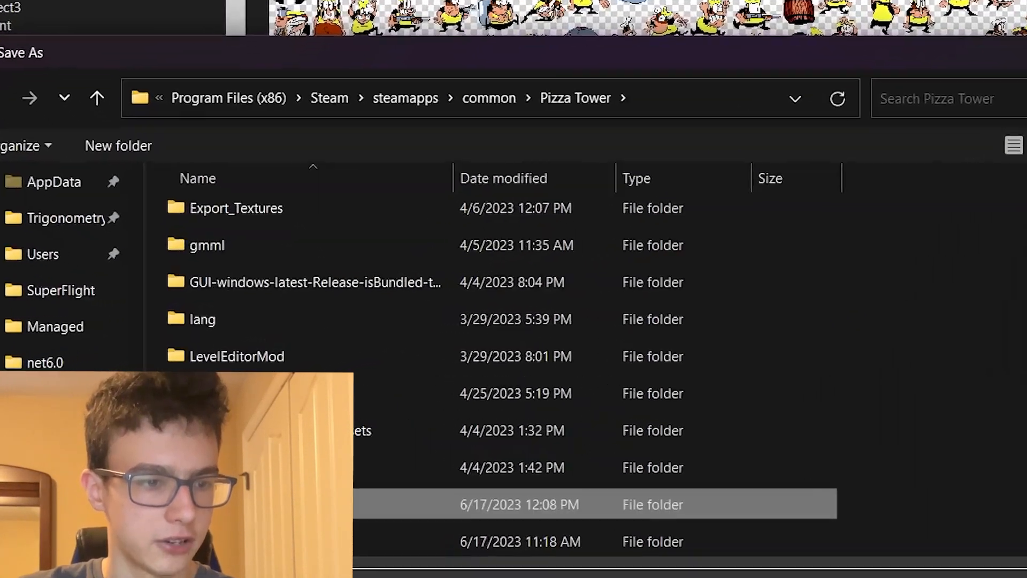
pyautogui.doubleClick(300, 428)
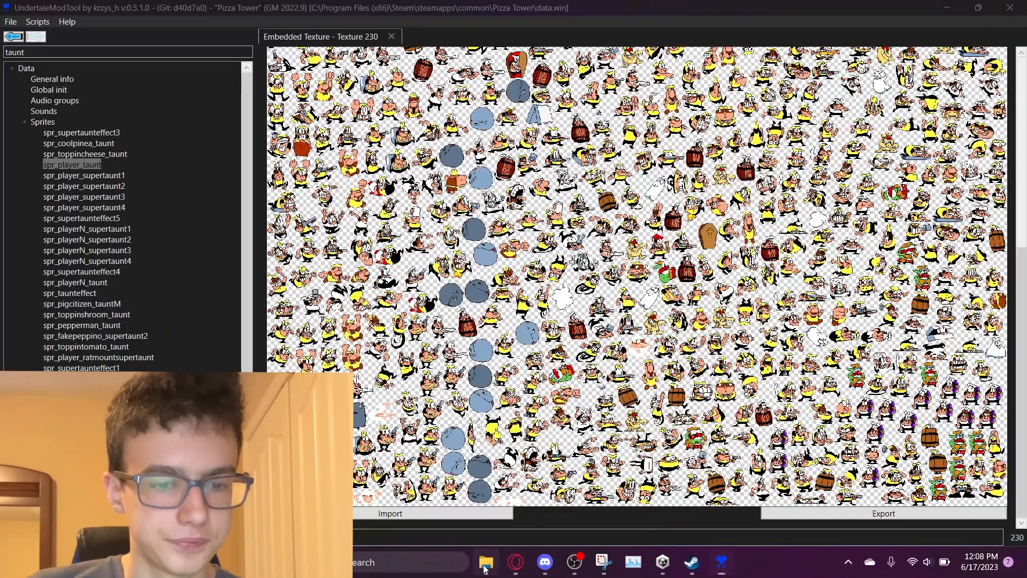
# - Switch to File Explorer and open the exported 230.png in GIMP
pyautogui.click(485, 565)
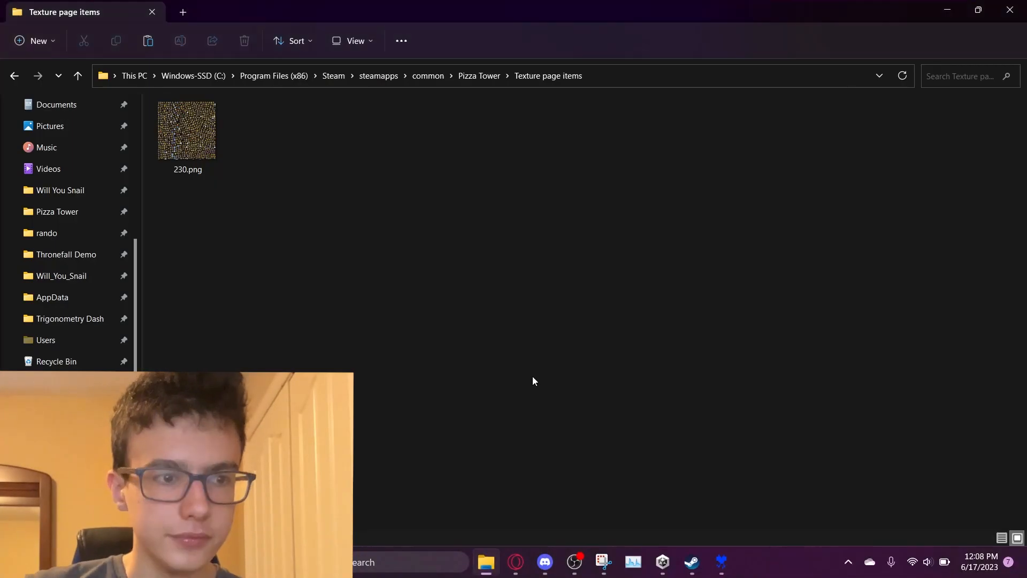
pyautogui.rightClick(213, 129)
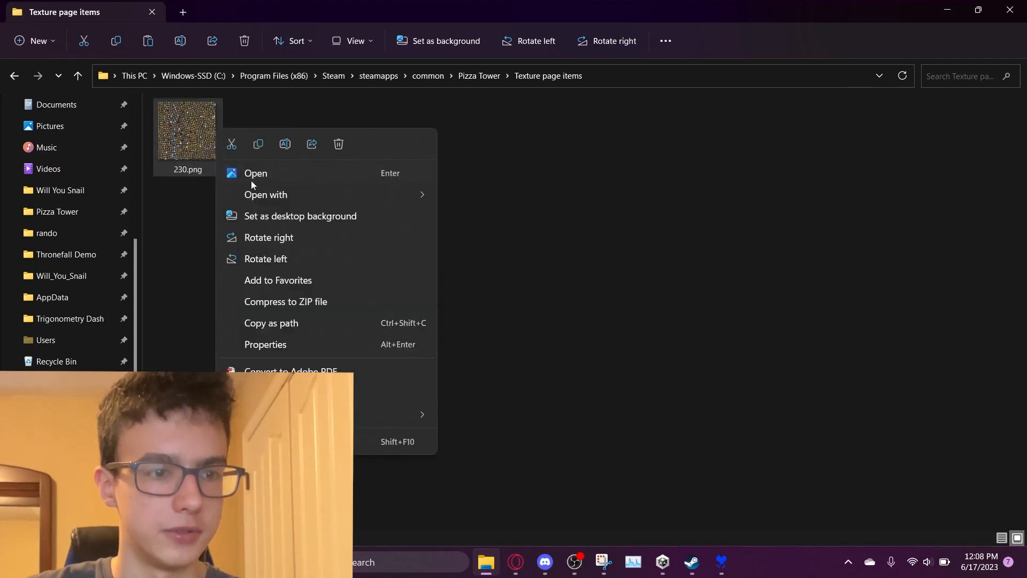
pyautogui.moveTo(260, 196)
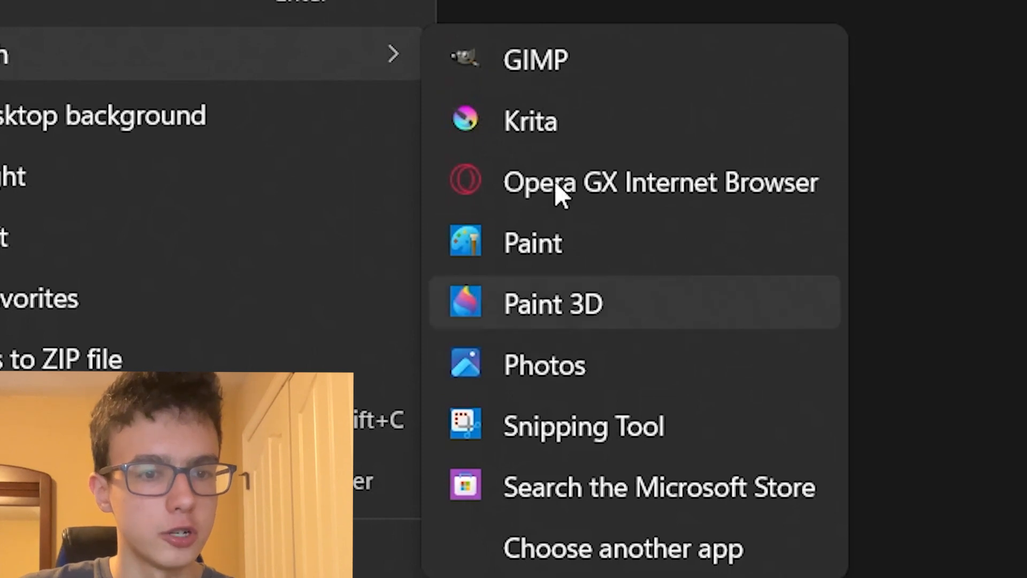
pyautogui.click(512, 70)
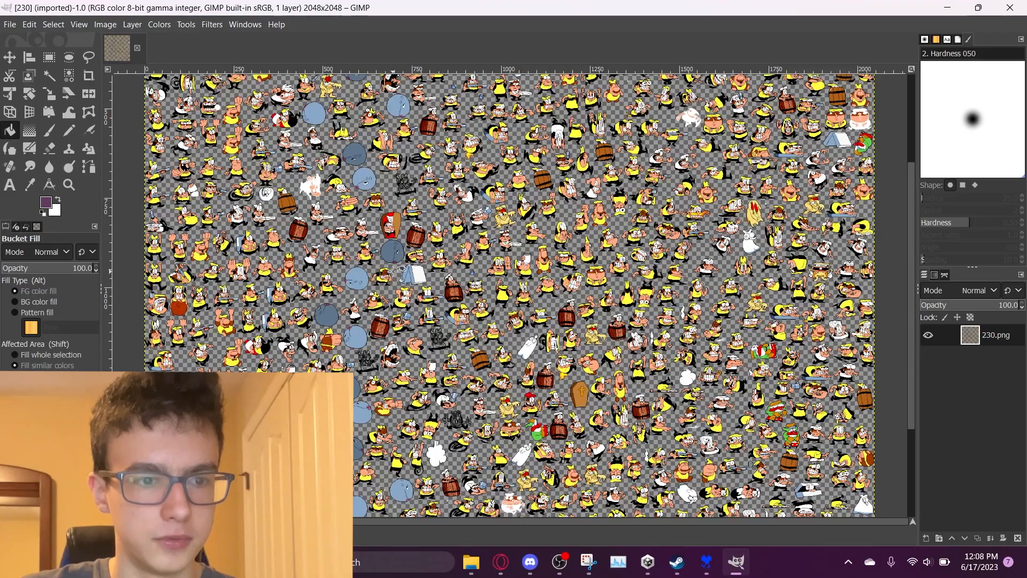
pyautogui.scroll(2, 395, 270)
pyautogui.scroll(-5, 394, 270)
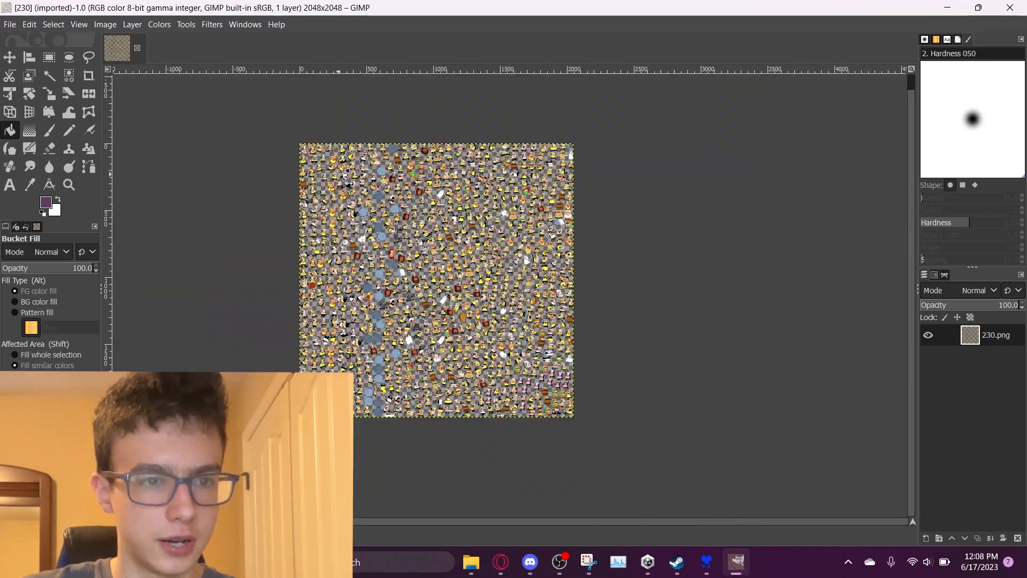
pyautogui.scroll(3, 394, 270)
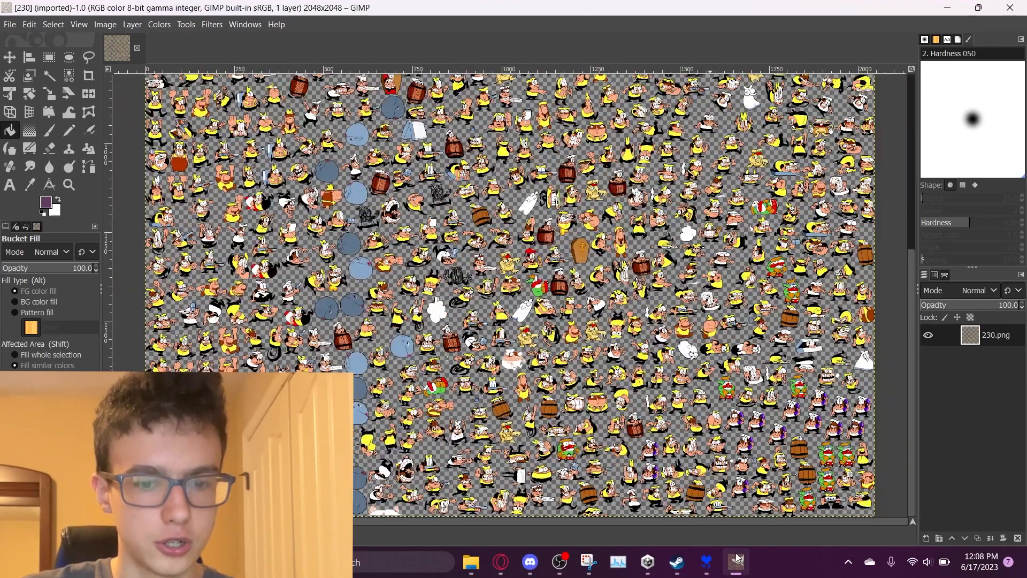
# - Switch to UndertaleModTool and go back from the Texture 230 sheet to recheck the taunt frame
pyautogui.click(704, 556)
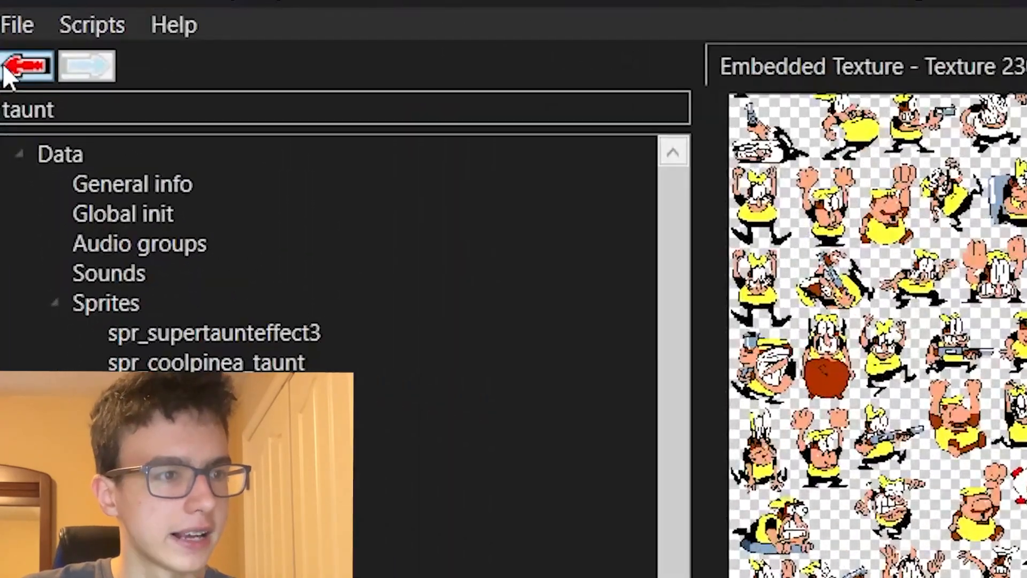
pyautogui.click(9, 37)
pyautogui.click(104, 69)
pyautogui.click(17, 68)
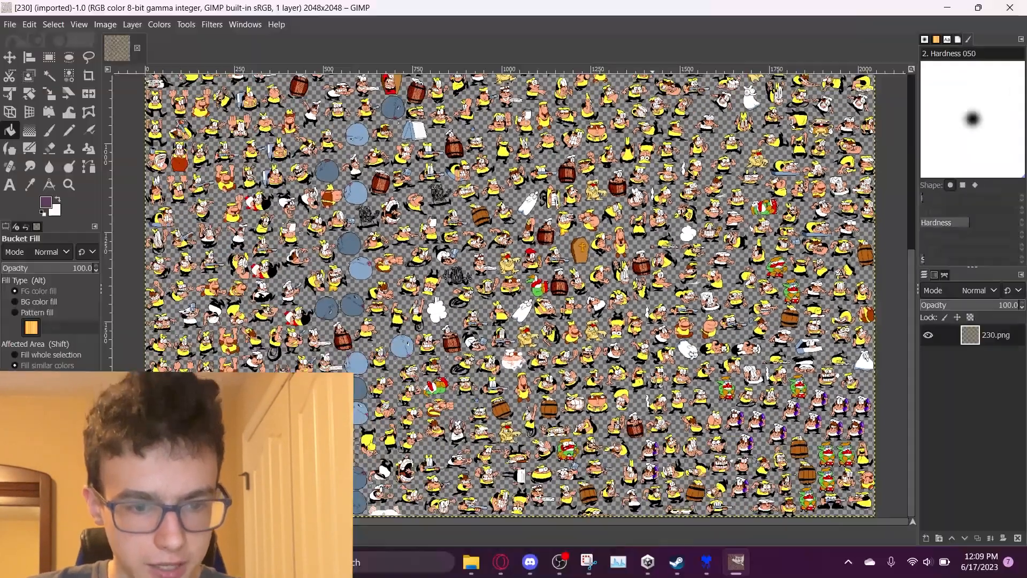
# - In GIMP, find the taunt frame with the red graduation cap on the sprite sheet and examine it close up
pyautogui.scroll(6, 656, 376)
pyautogui.scroll(-6, 657, 376)
pyautogui.scroll(3, 648, 375)
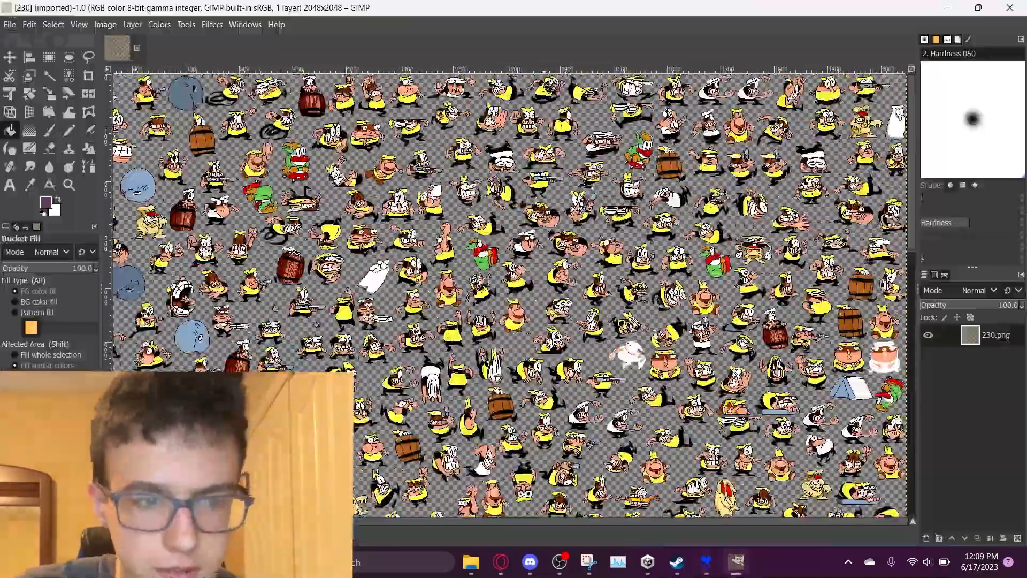
pyautogui.scroll(-3, 603, 443)
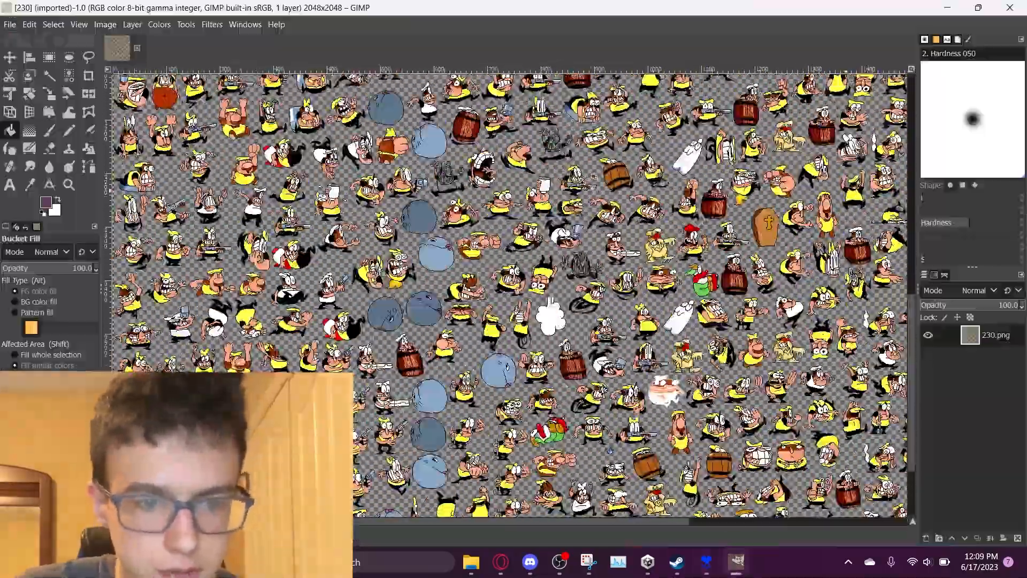
pyautogui.scroll(10, 603, 442)
pyautogui.scroll(-3, 602, 443)
pyautogui.scroll(2, 603, 442)
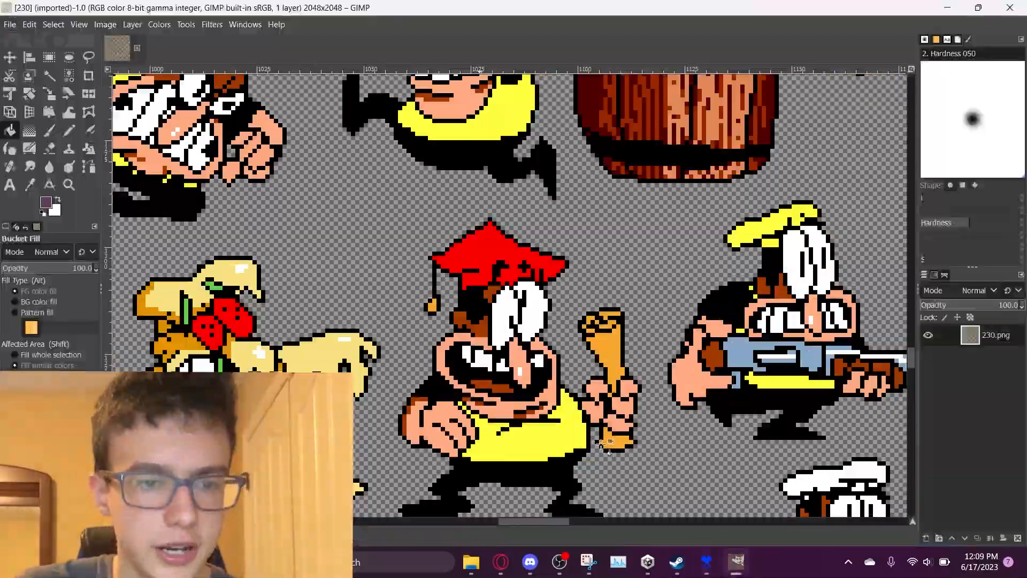
pyautogui.scroll(4, 603, 442)
pyautogui.scroll(5, 604, 444)
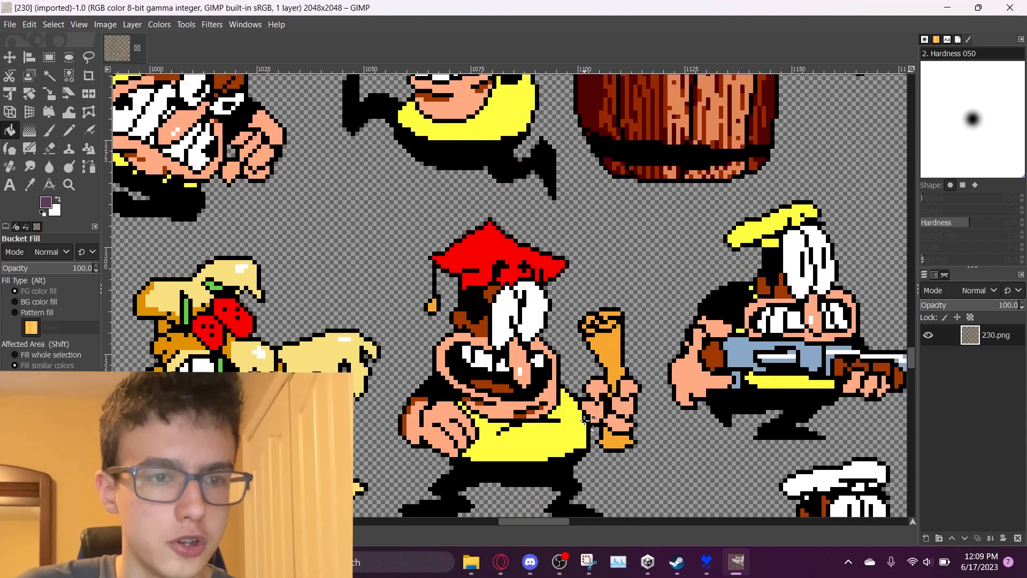
pyautogui.scroll(-10, 588, 420)
pyautogui.scroll(7, 587, 420)
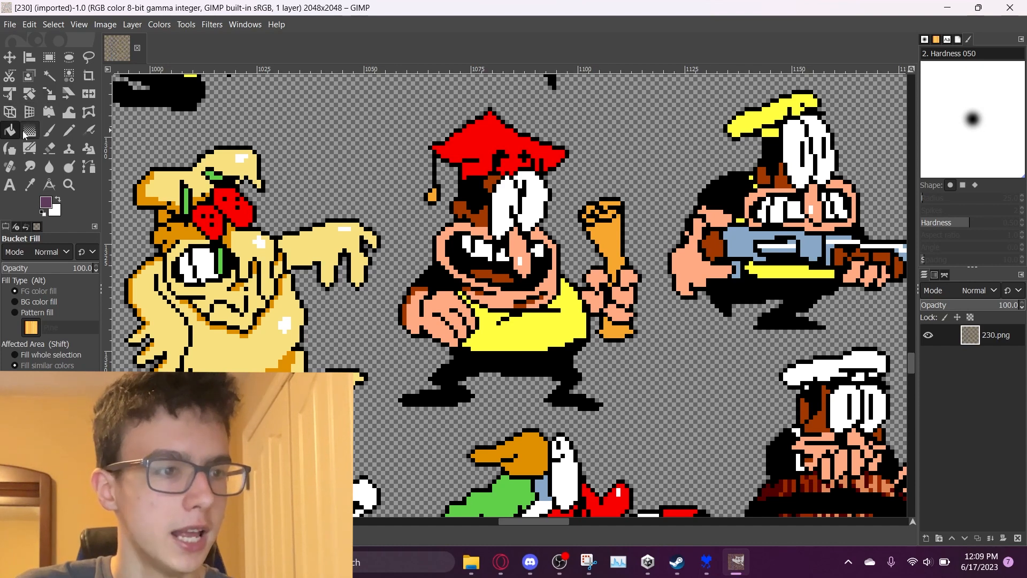
pyautogui.click(47, 203)
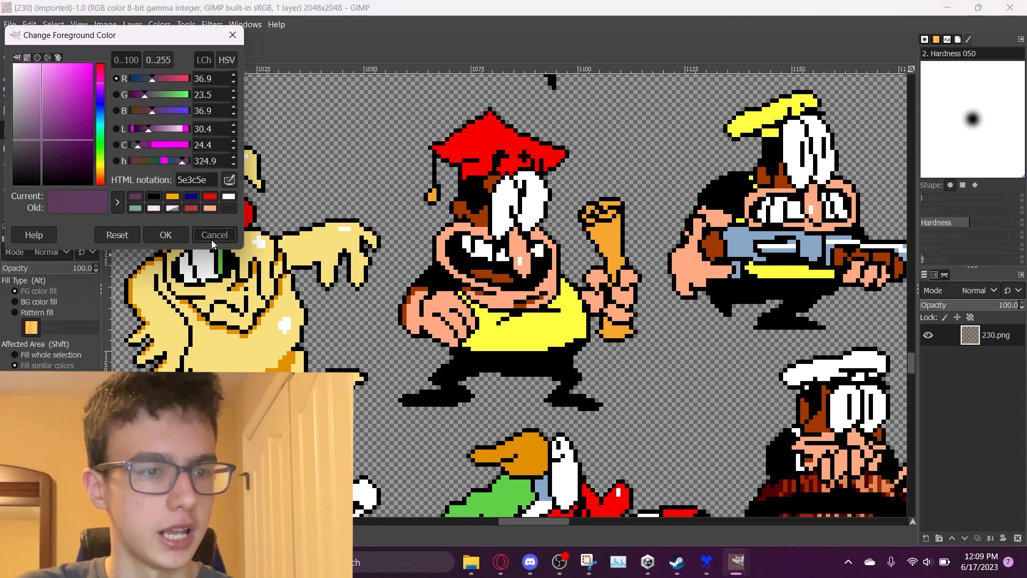
pyautogui.click(214, 234)
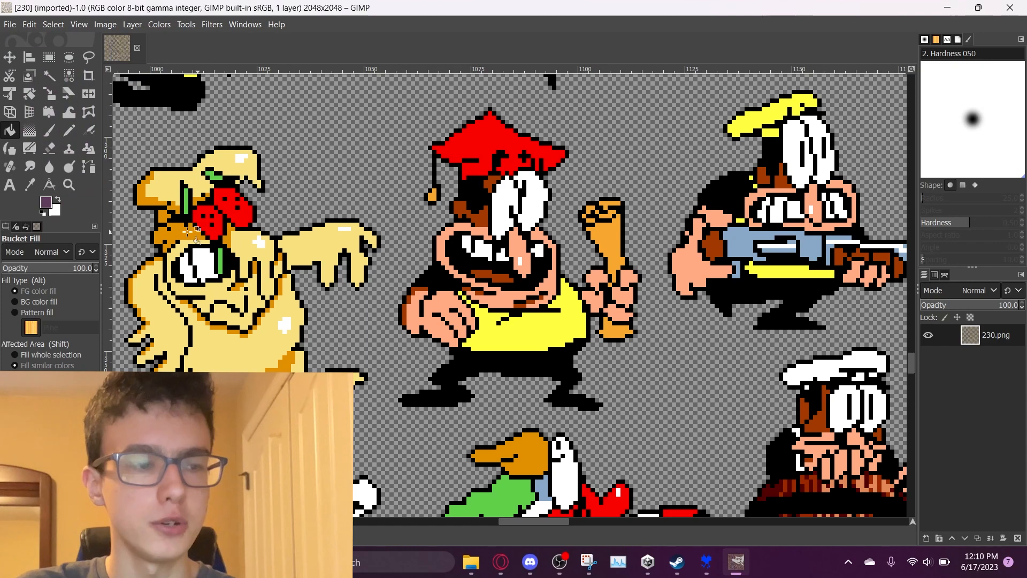
pyautogui.click(47, 207)
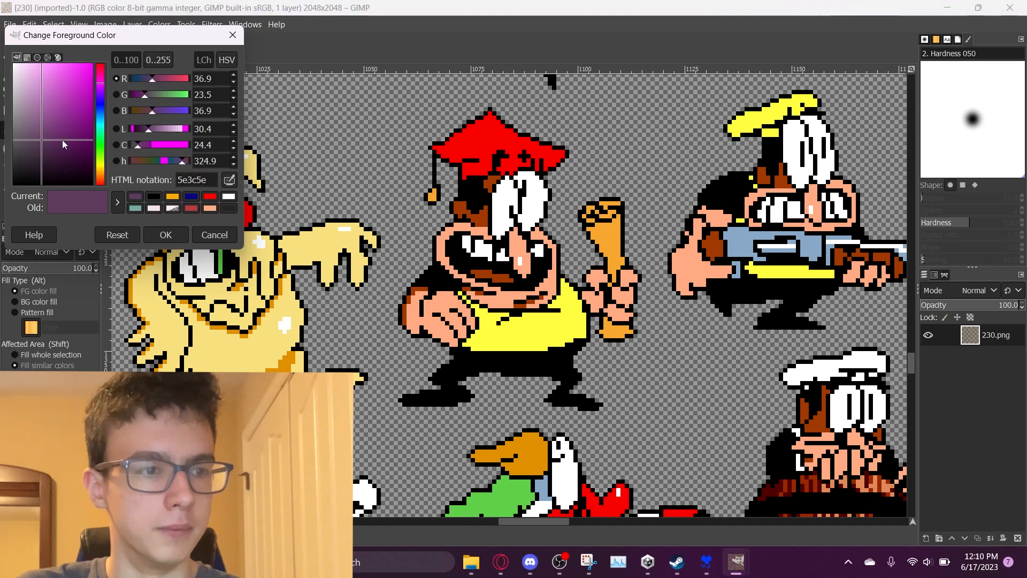
pyautogui.click(204, 239)
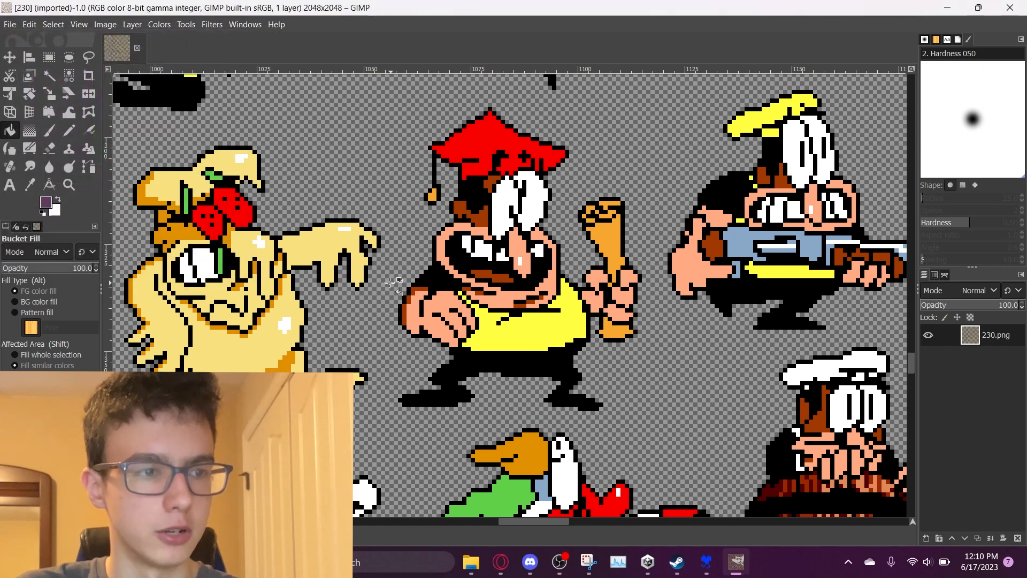
# - Scribble dark purple over the red-capped taunt frame with the Paintbrush, and cover its head and body more solidly with the Pencil
pyautogui.click(47, 134)
pyautogui.keyDown('ctrl'); pyautogui.scroll(2, 527, 276); pyautogui.keyUp('ctrl')
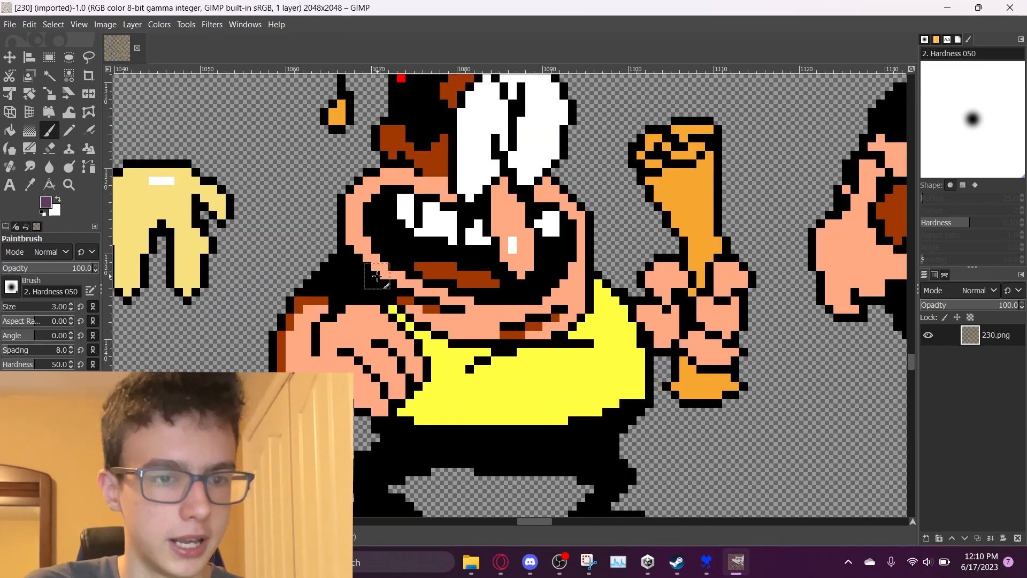
pyautogui.keyDown('ctrl'); pyautogui.scroll(-2, 382, 274); pyautogui.keyUp('ctrl')
pyautogui.moveTo(401, 191)
pyautogui.mouseDown()
pyautogui.moveTo(541, 176)
pyautogui.moveTo(449, 246)
pyautogui.mouseUp()
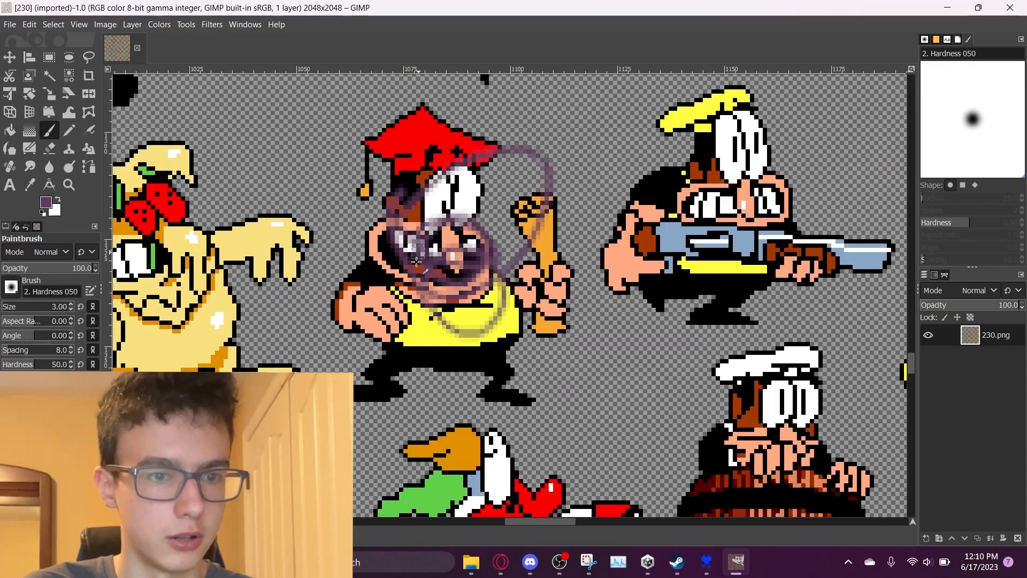
pyautogui.click(68, 130)
pyautogui.moveTo(495, 214)
pyautogui.mouseDown()
pyautogui.moveTo(481, 321)
pyautogui.moveTo(447, 219)
pyautogui.moveTo(407, 331)
pyautogui.moveTo(444, 310)
pyautogui.moveTo(433, 241)
pyautogui.moveTo(409, 263)
pyautogui.moveTo(374, 342)
pyautogui.moveTo(412, 182)
pyautogui.moveTo(377, 94)
pyautogui.mouseUp()
# - Set the foreground color to b84eb8 and scribble it over the middle of the dark purple area on the taunt frame
pyautogui.click(45, 202)
pyautogui.click(135, 196)
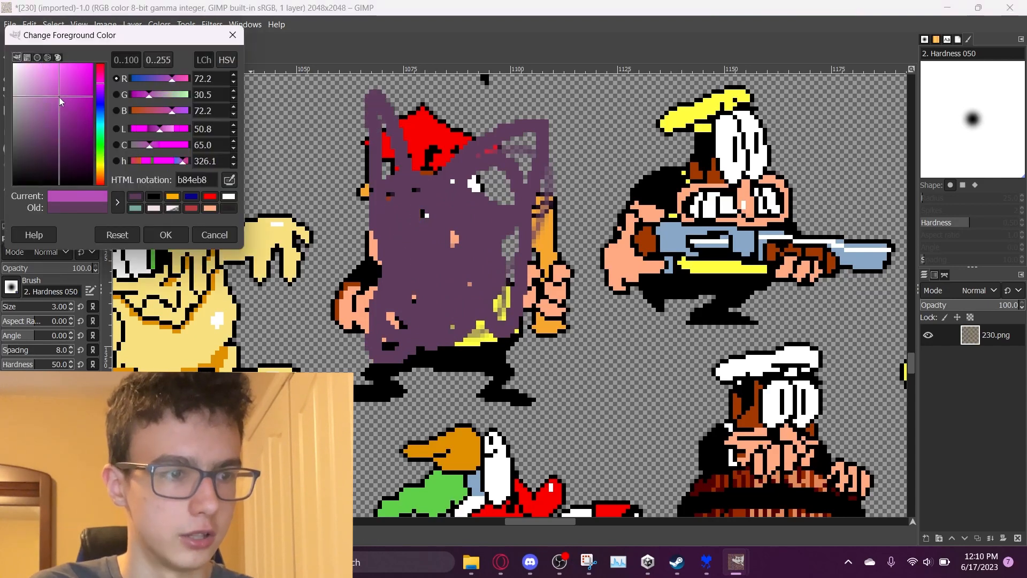
pyautogui.moveTo(471, 187)
pyautogui.mouseDown()
pyautogui.moveTo(423, 300)
pyautogui.moveTo(426, 246)
pyautogui.mouseUp()
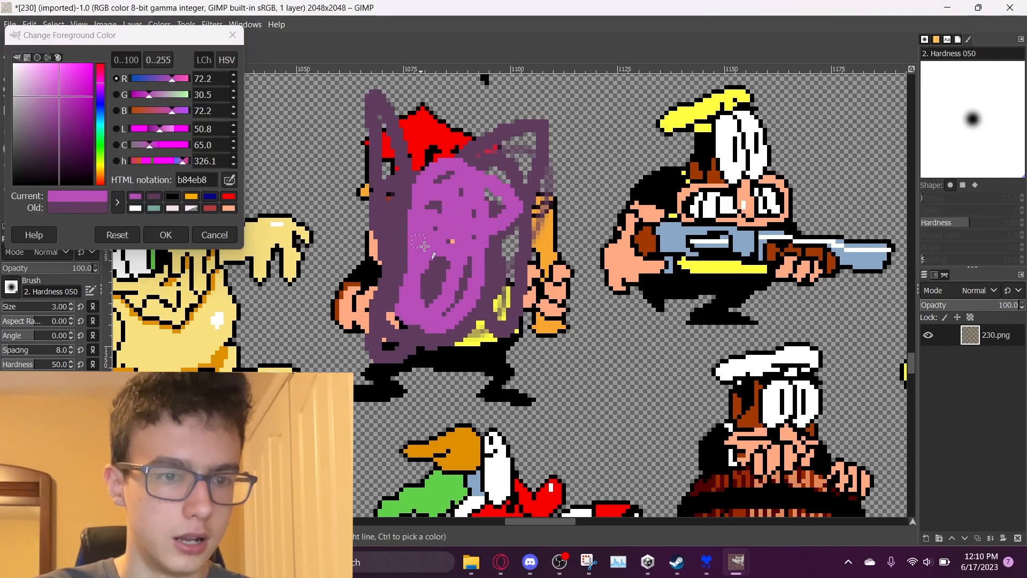
pyautogui.click(165, 235)
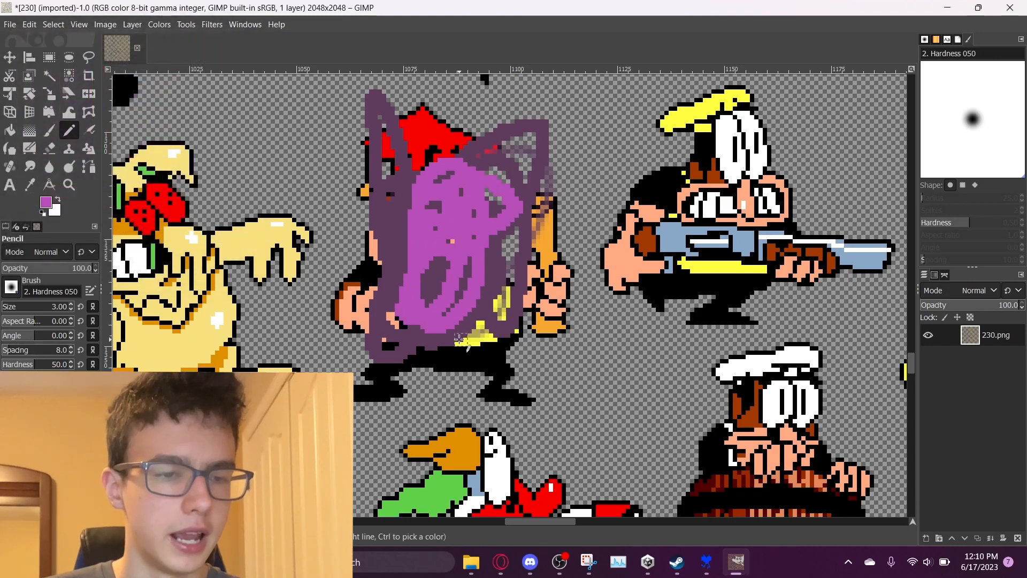
# - Export the edited sheet as 230_Changed.png into the Texture page items folder, keeping the PNG options as they are
pyautogui.click(9, 23)
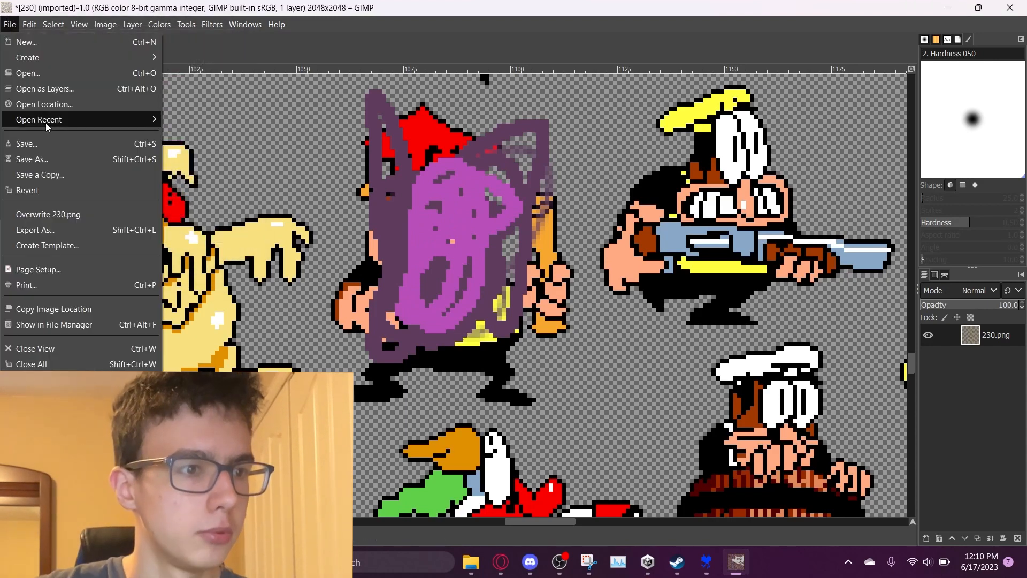
pyautogui.click(104, 229)
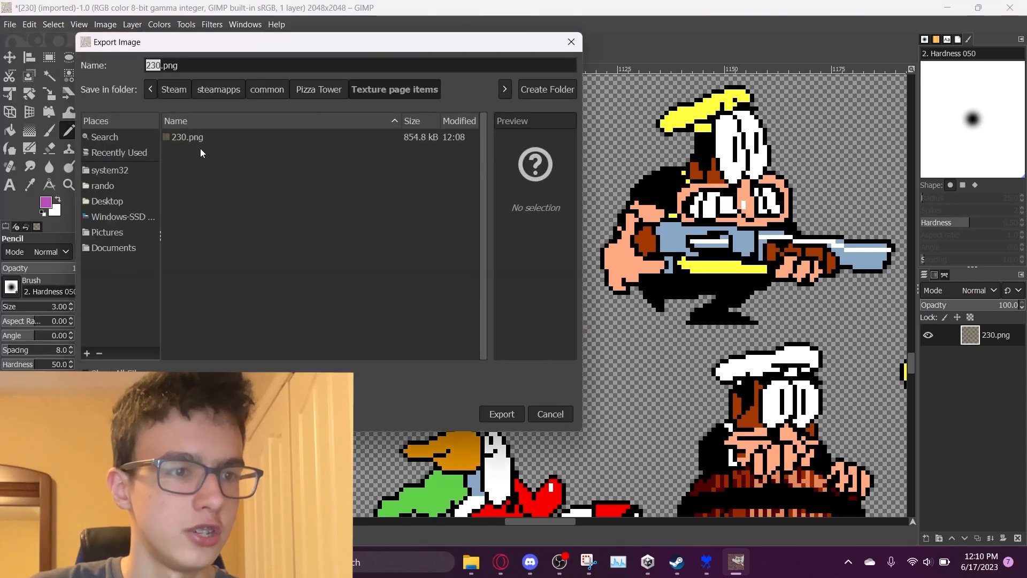
pyautogui.press('Right')
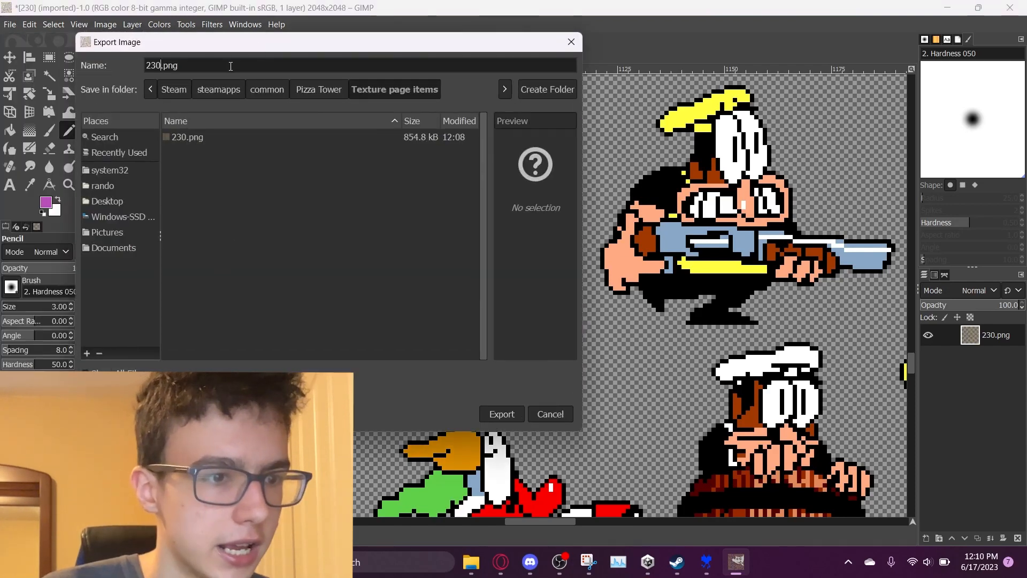
pyautogui.write('_')
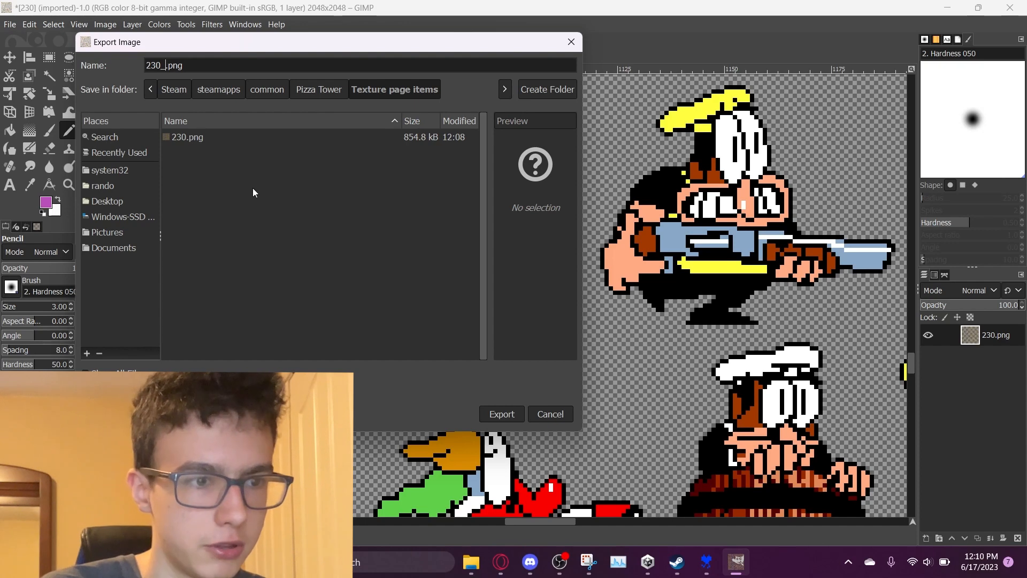
pyautogui.write('Changed')
pyautogui.press('Return')
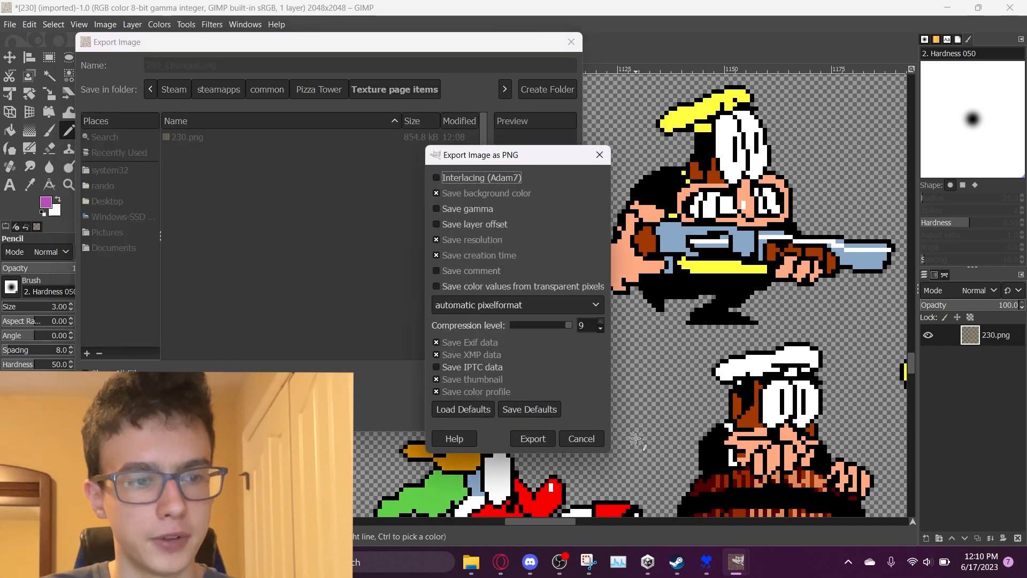
pyautogui.click(534, 440)
# - Switch to UndertaleModTool and go forward from the taunt frame's page item to the Texture 230 sheet
pyautogui.moveTo(710, 560)
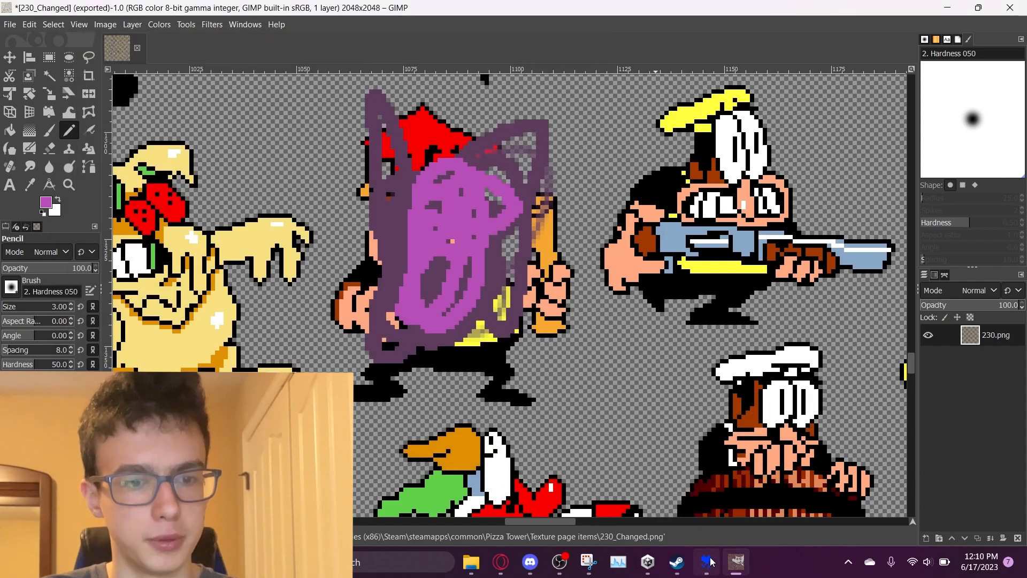
pyautogui.click(707, 560)
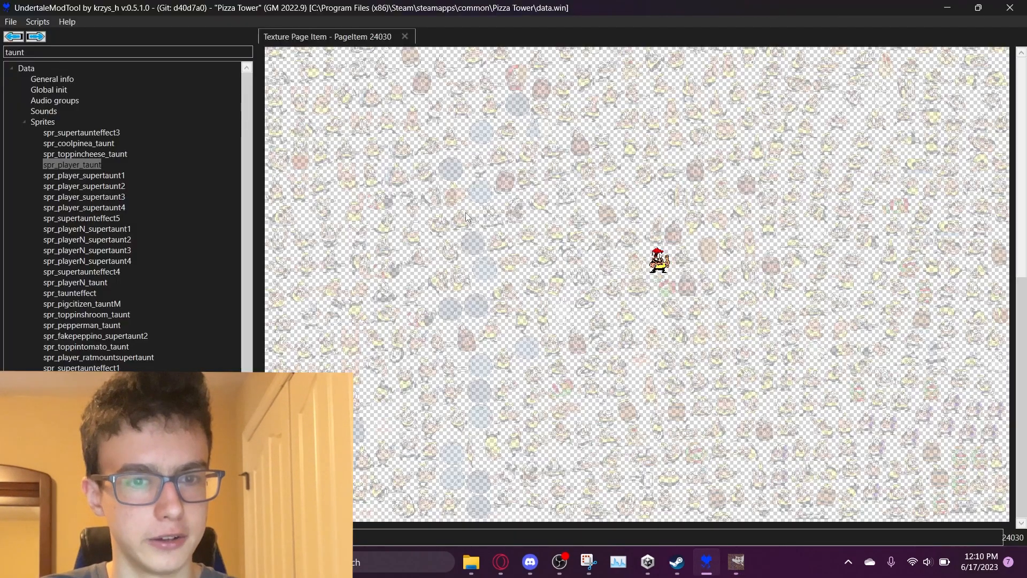
pyautogui.scroll(10, 465, 213)
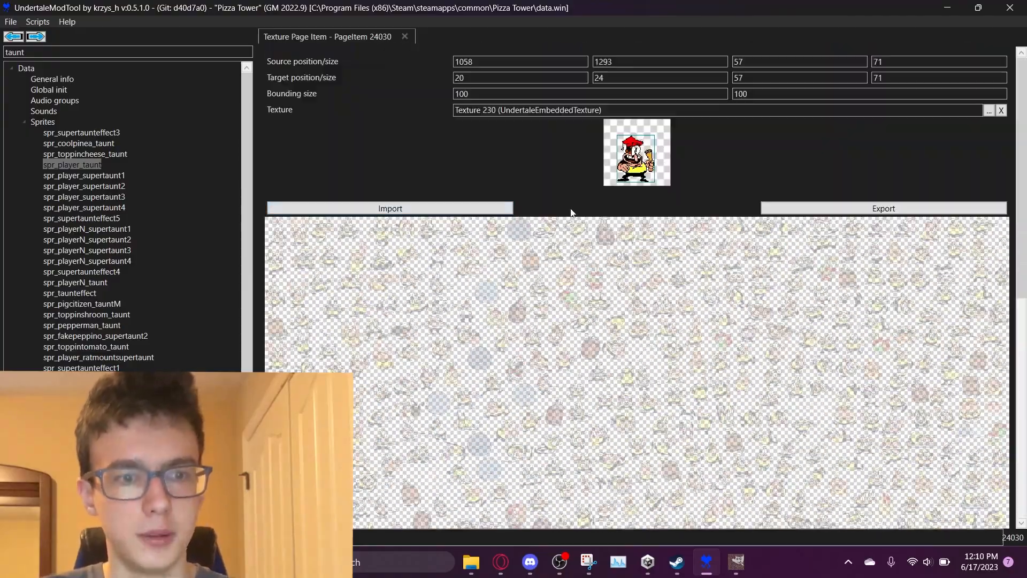
pyautogui.scroll(-5, 570, 209)
pyautogui.scroll(5, 570, 209)
pyautogui.click(36, 36)
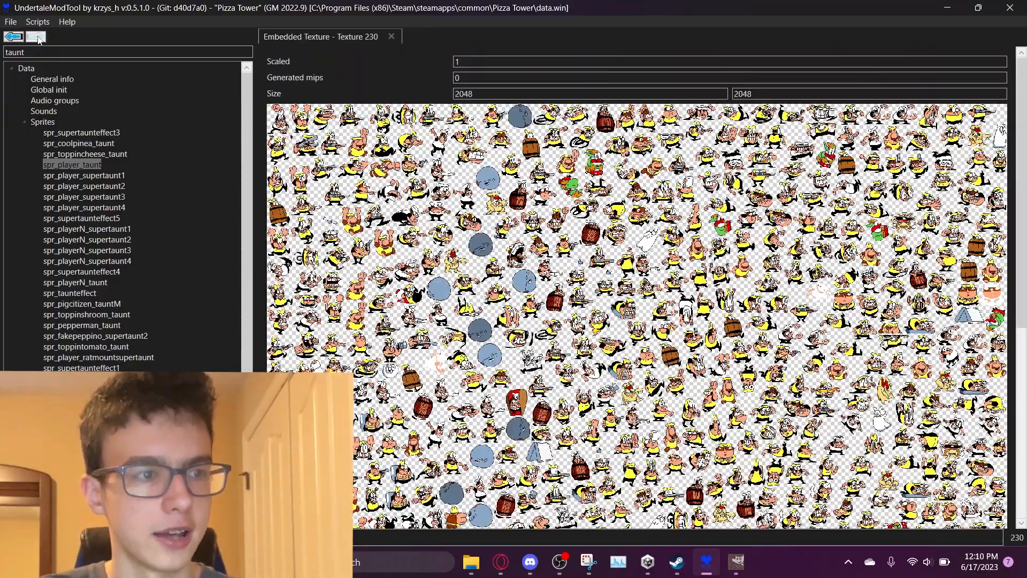
pyautogui.scroll(-3, 636, 278)
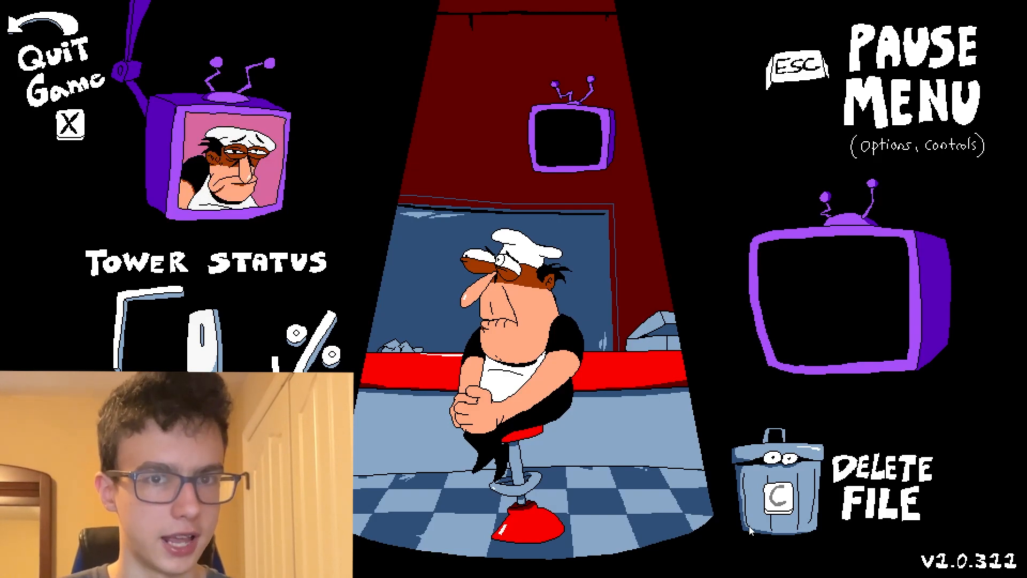
# - In Pizza Tower, make the player taunt to check the modded frame, and exit the level
pyautogui.press('Escape')
pyautogui.press('c')
pyautogui.press('c')
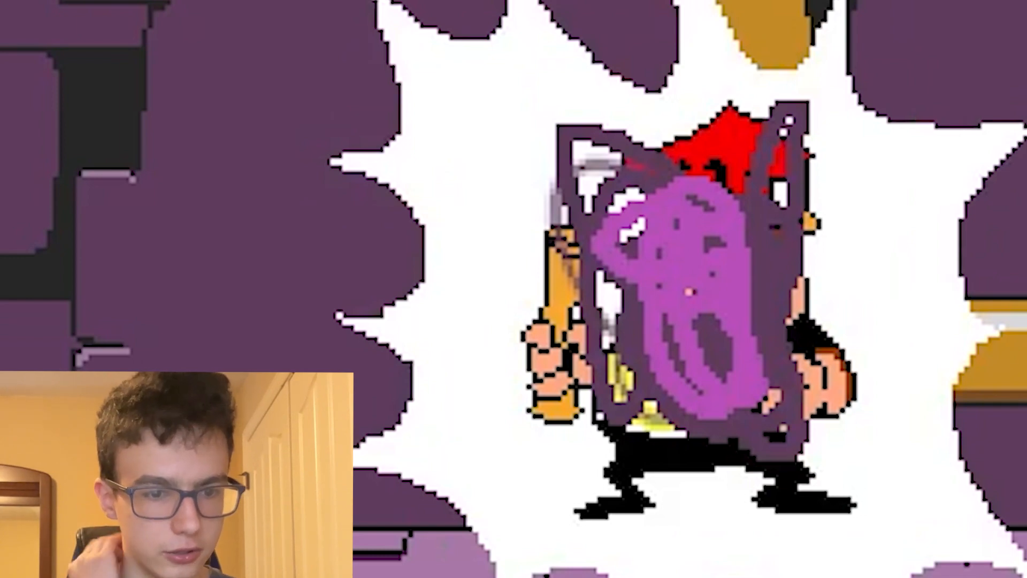
pyautogui.press('Escape')
pyautogui.press('Down')
pyautogui.press('Down')
pyautogui.press('Down')
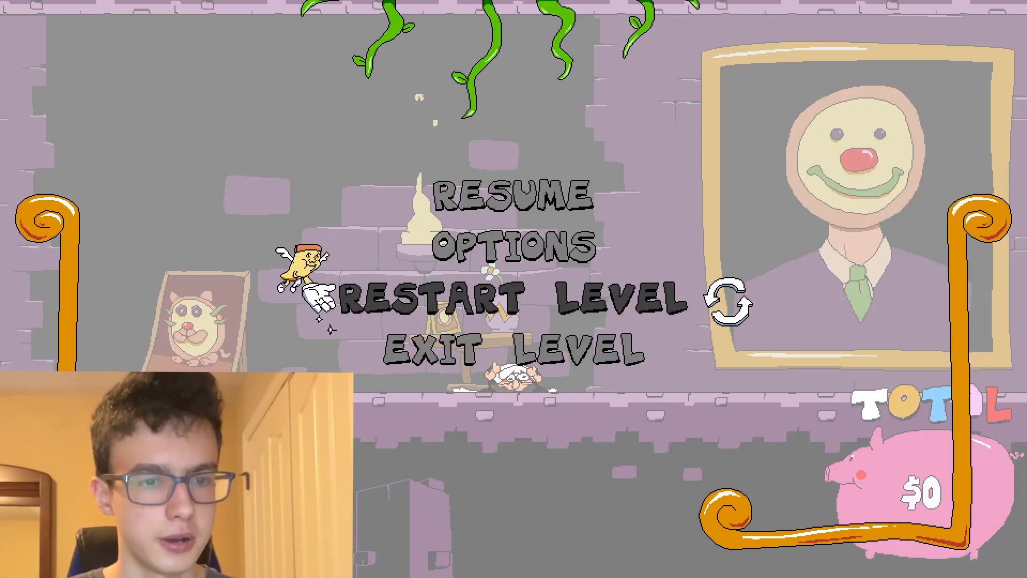
pyautogui.press('Return')
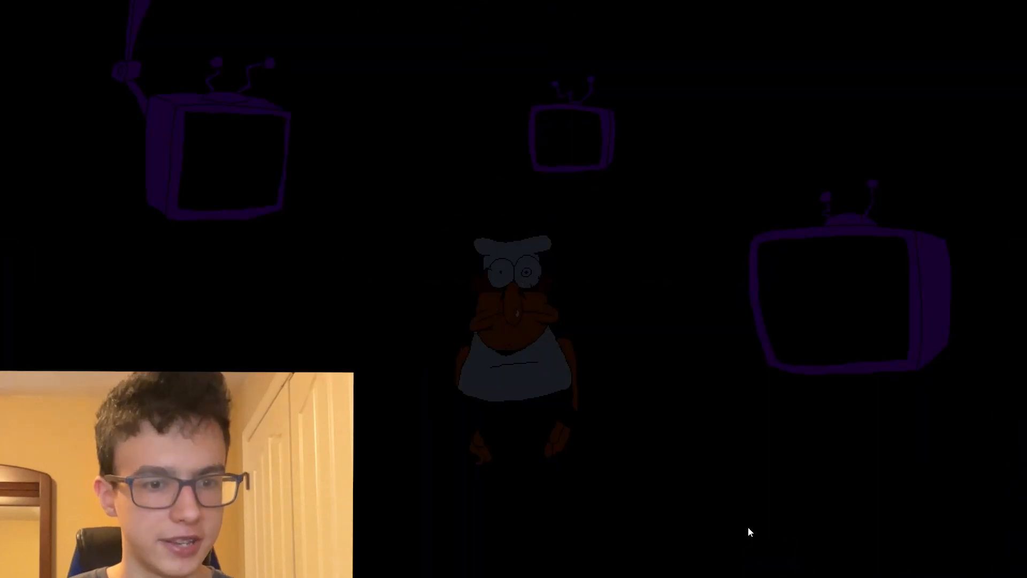
# - Switch to the Pizza Tower folder in File Explorer and open data.win in a maximized UndertaleModTool window
pyautogui.hotkey('alt', 'Tab')
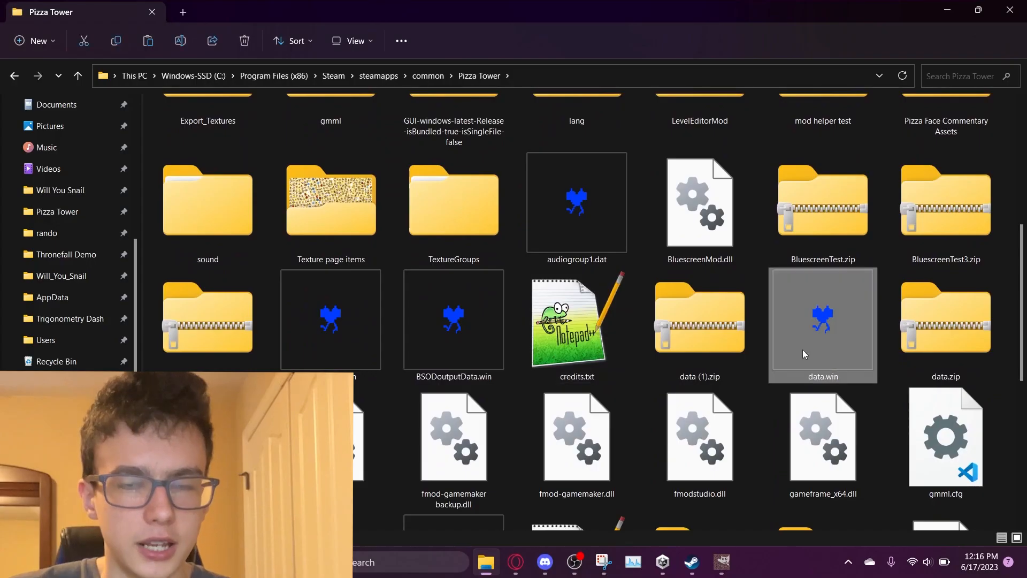
pyautogui.doubleClick(774, 322)
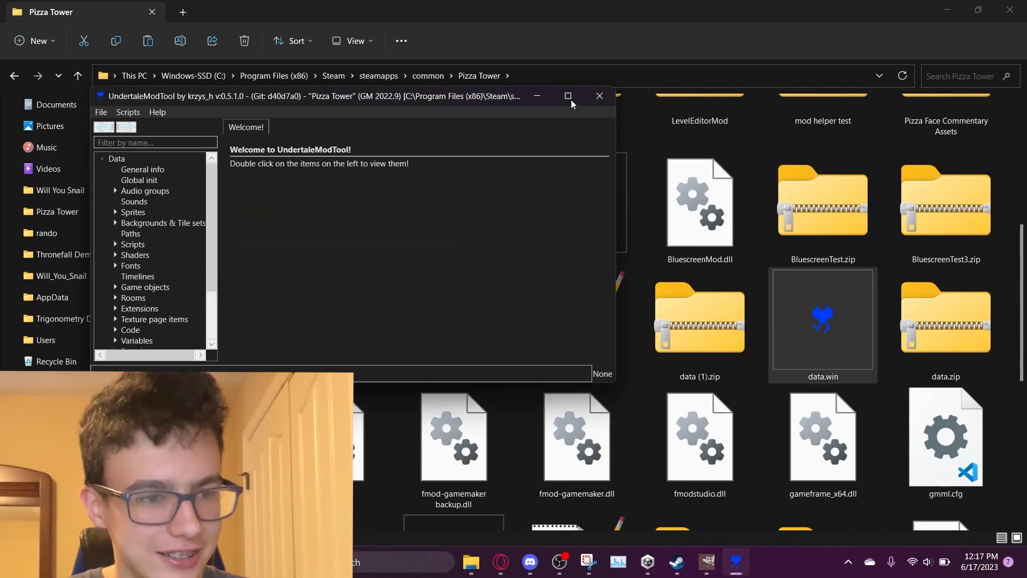
pyautogui.click(570, 99)
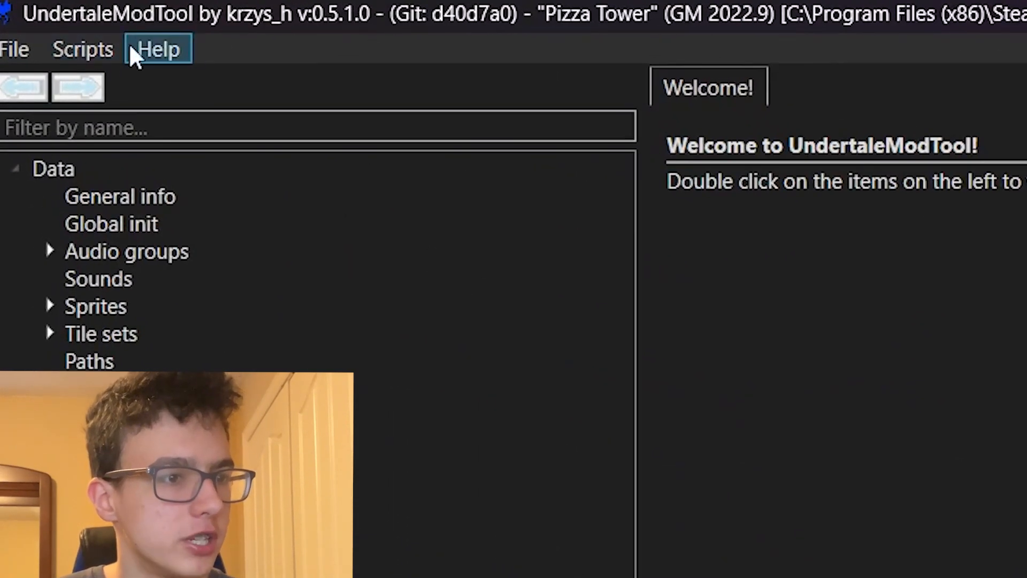
# - Run the ExportAllSprites.csx resource unpacker script and export all sprites unpadded
pyautogui.click(98, 51)
pyautogui.moveTo(243, 240)
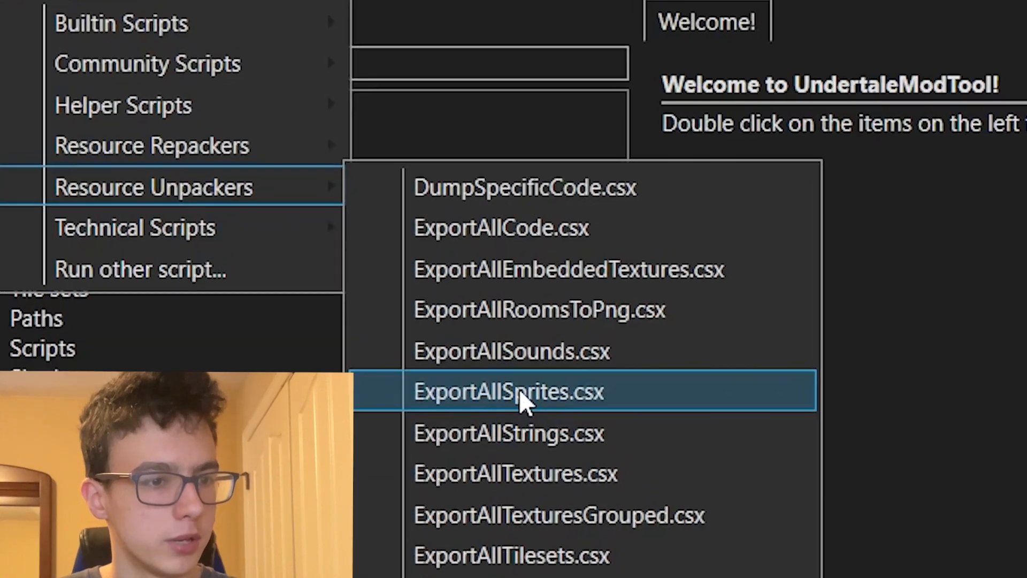
pyautogui.click(437, 206)
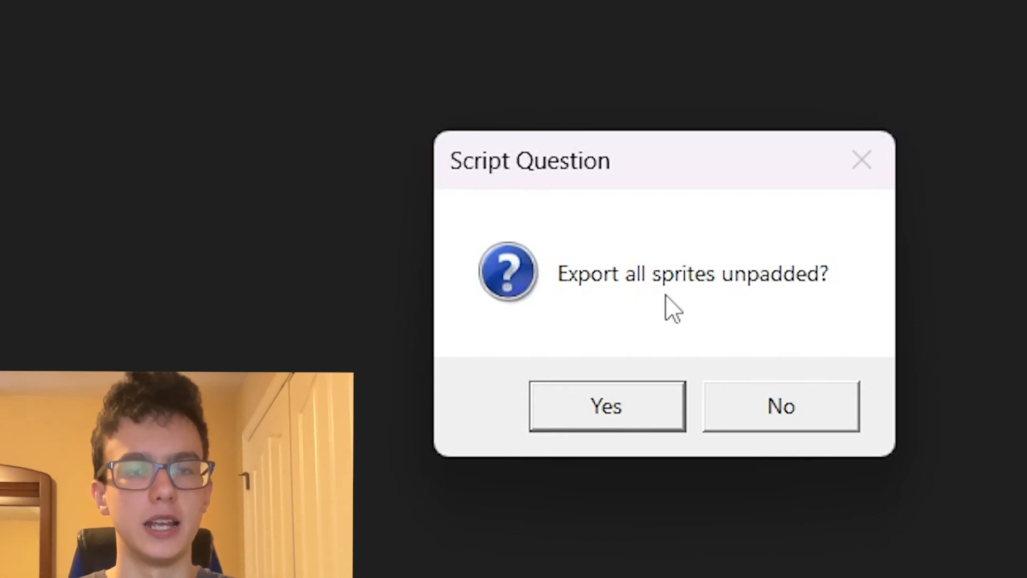
pyautogui.click(571, 409)
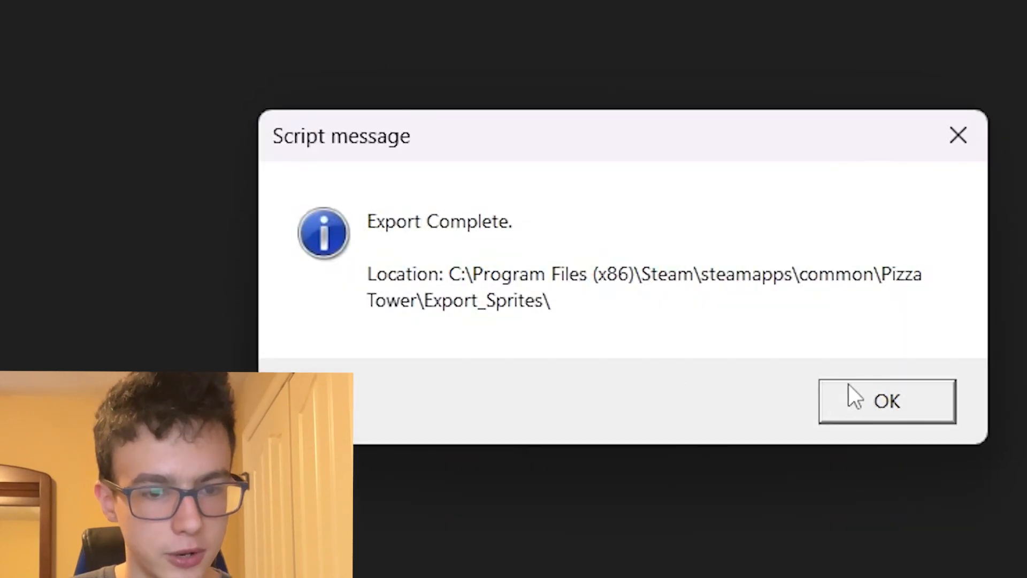
pyautogui.click(847, 386)
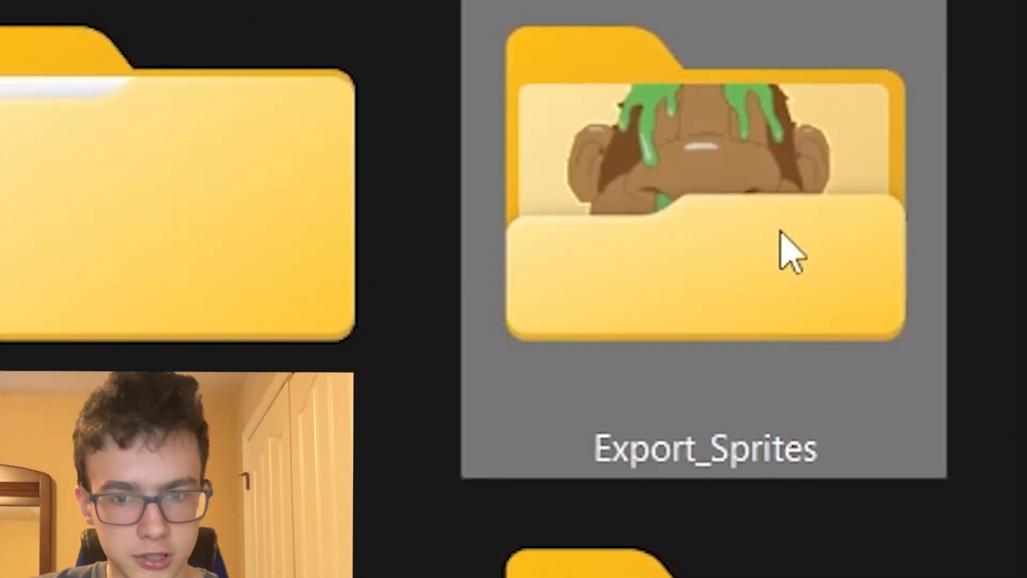
# - In File Explorer, open the Export_Sprites folder, browse the exported images and search it for "player"
pyautogui.doubleClick(740, 274)
pyautogui.scroll(-15, 562, 381)
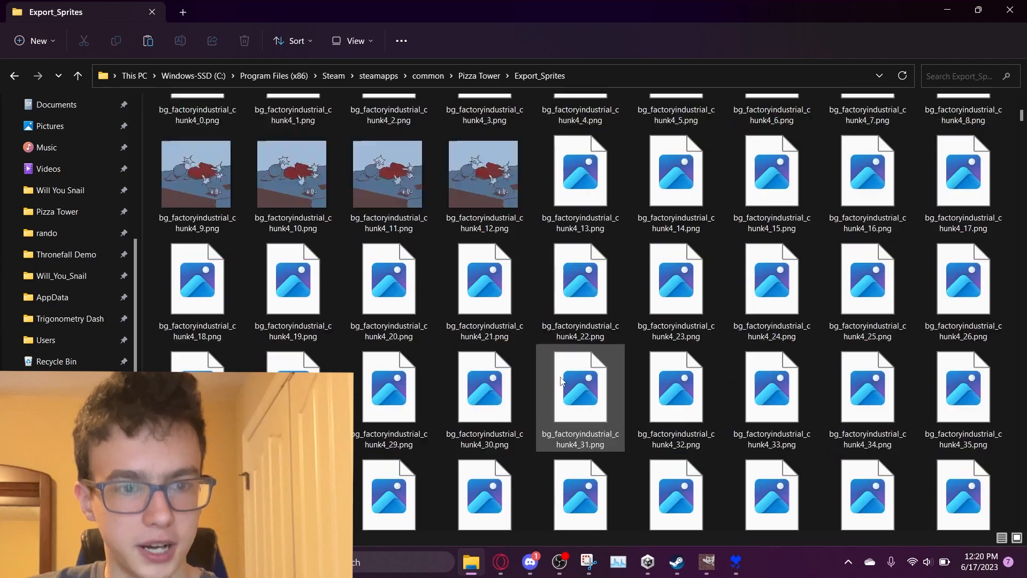
pyautogui.scroll(-10, 561, 381)
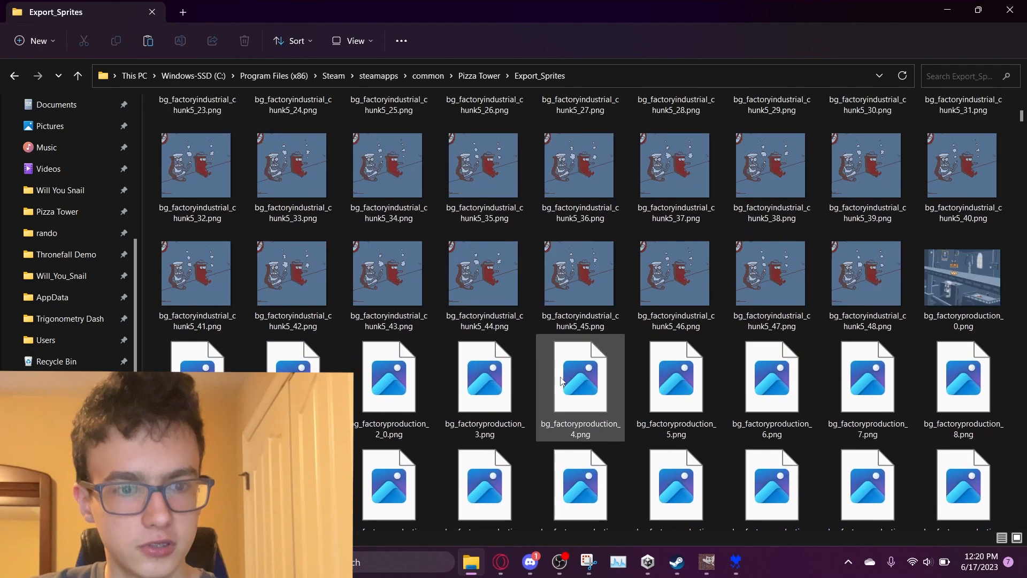
pyautogui.scroll(-10, 561, 381)
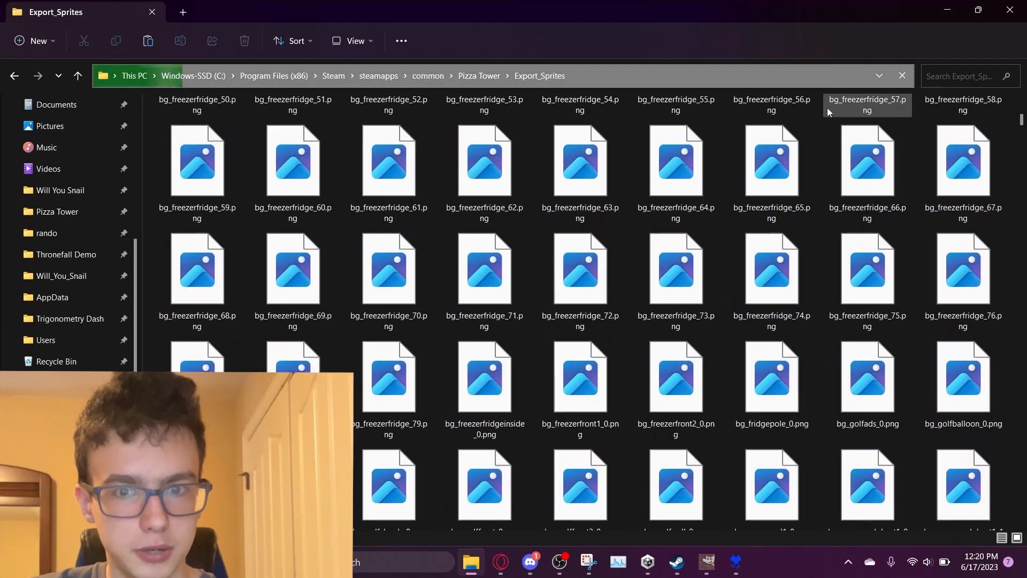
pyautogui.click(957, 76)
pyautogui.write('player')
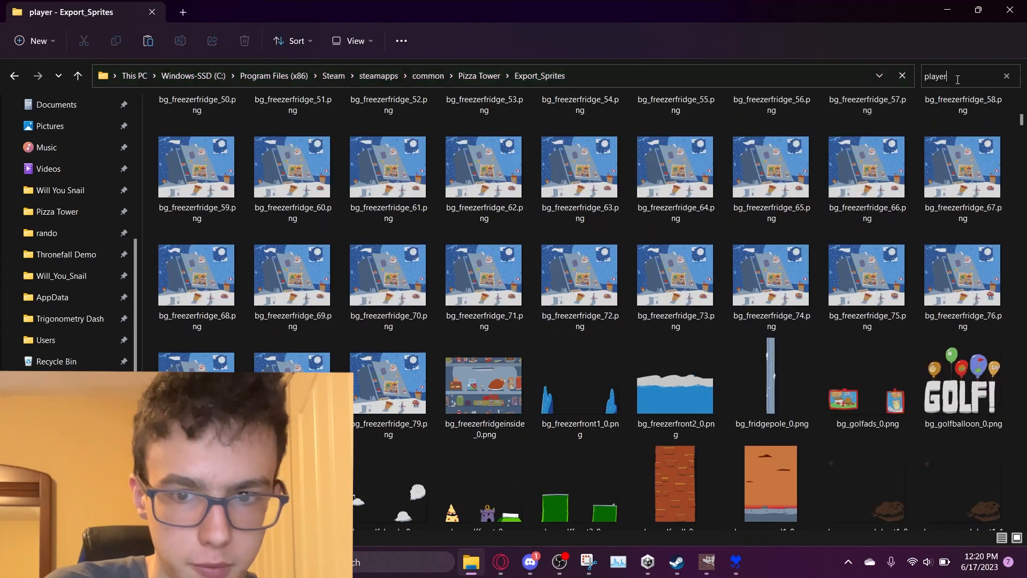